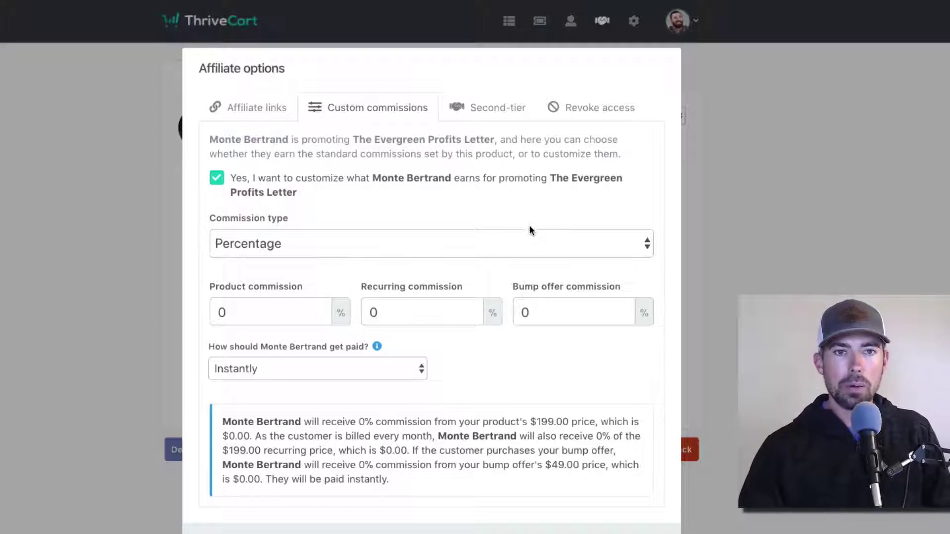
- Dismiss the affiliate options and reopen the affiliate processnow's profile through the dashboard and the affiliates list
click(435, 529)
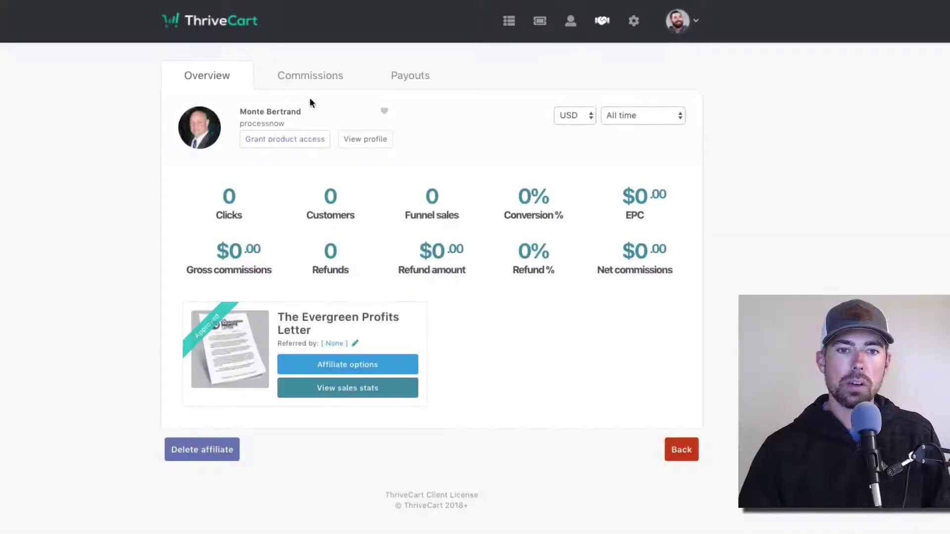
click(237, 33)
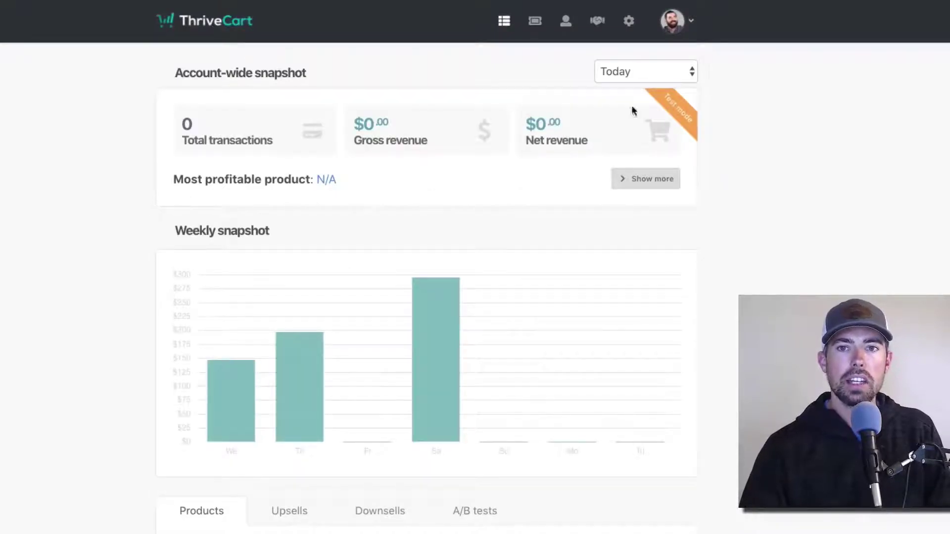
click(601, 27)
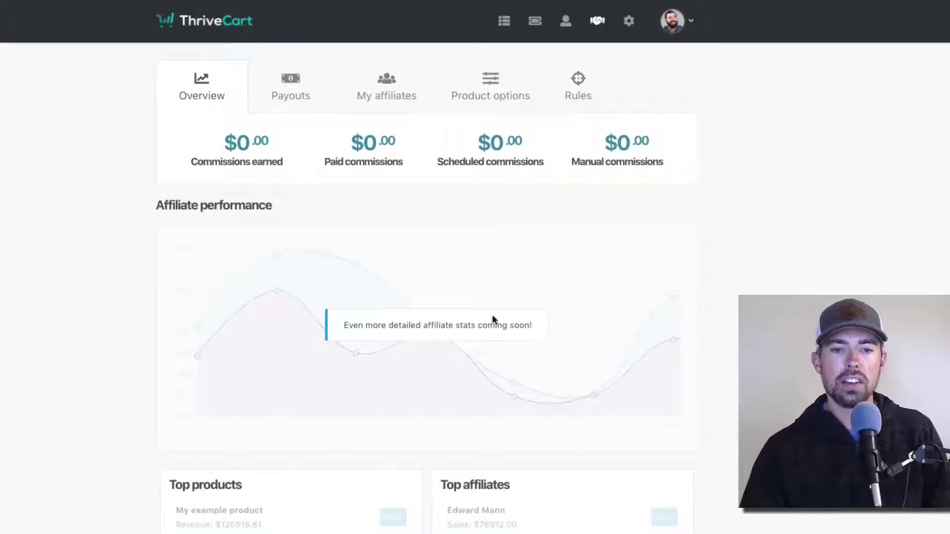
scroll(335, 384, down, 1)
scroll(455, 368, up, 1)
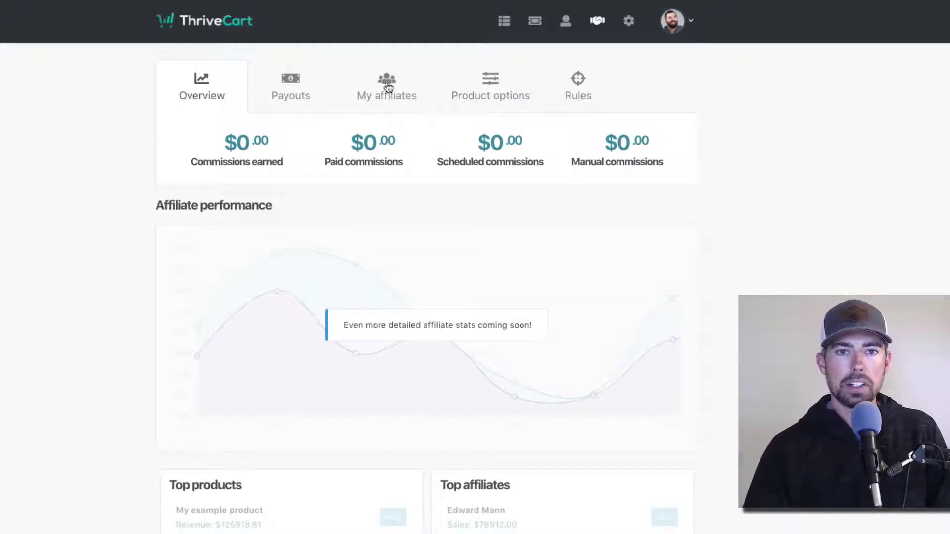
click(400, 96)
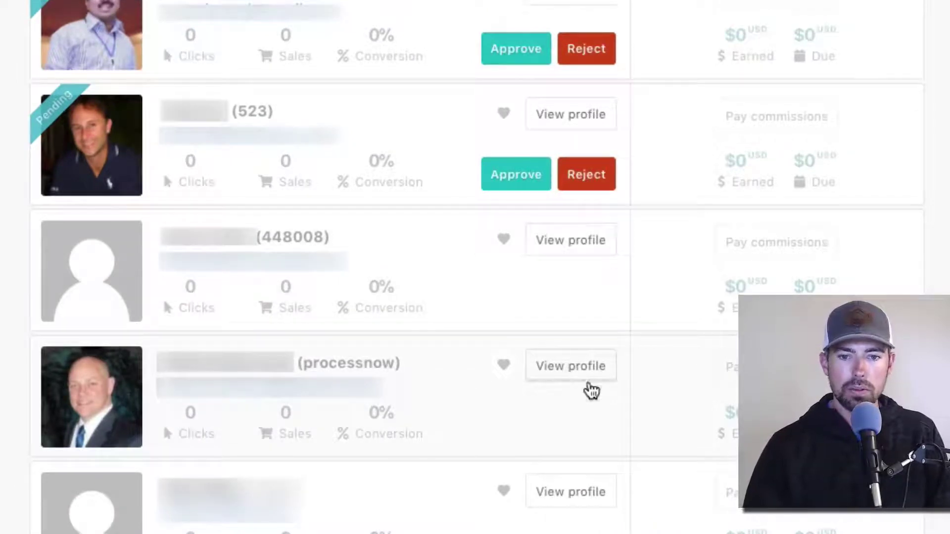
click(564, 376)
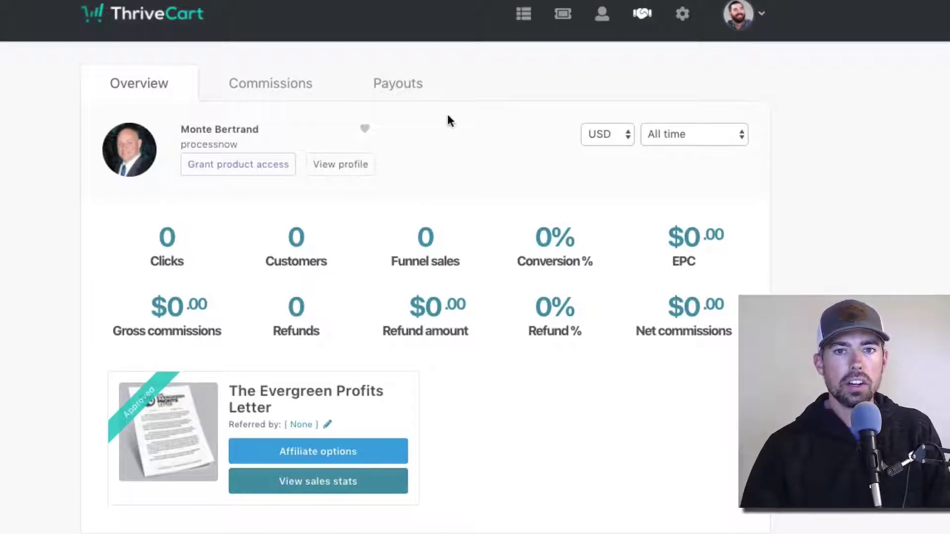
- Review the affiliate's commissions and payouts sections, and return to the affiliate's overview
click(284, 87)
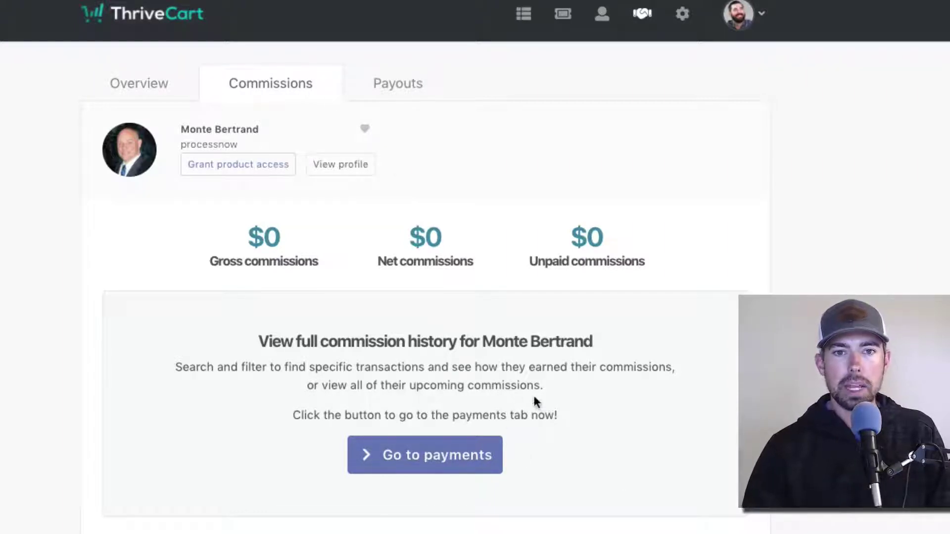
click(393, 93)
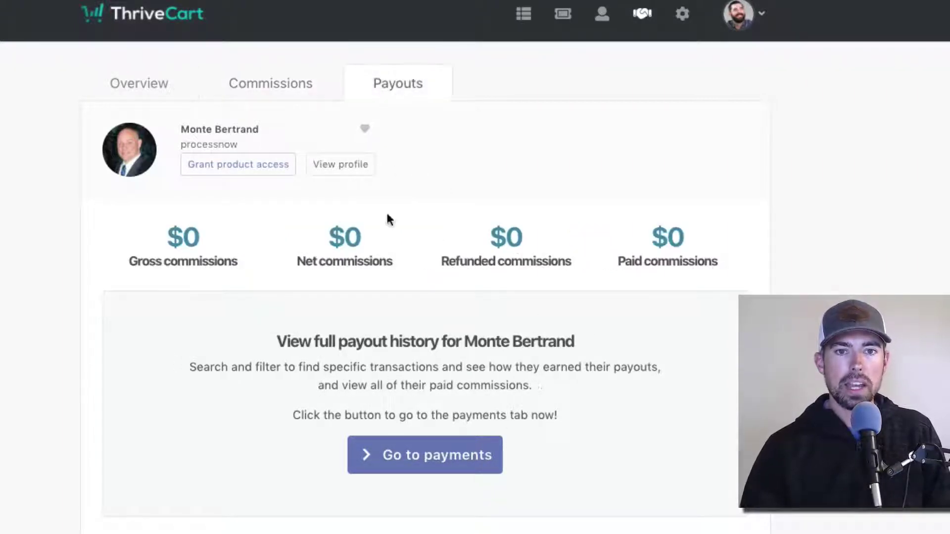
click(151, 85)
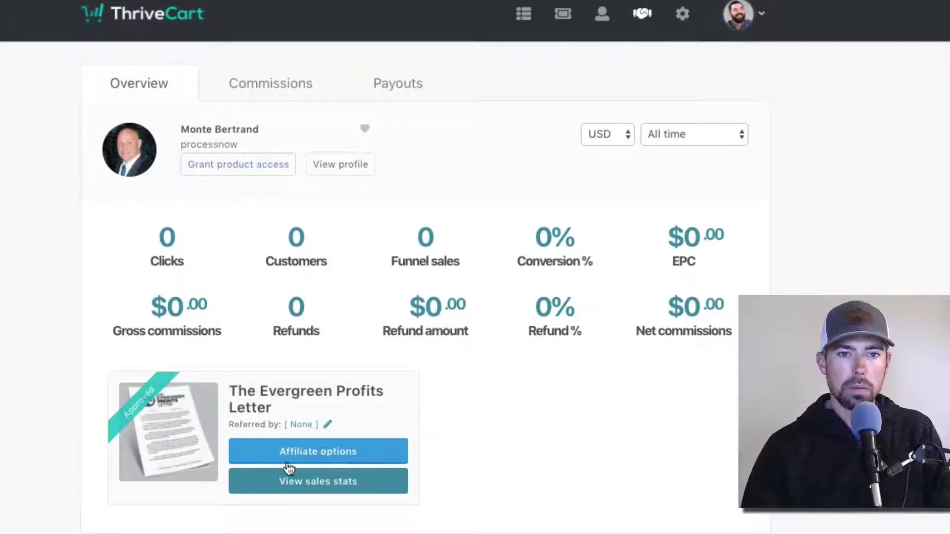
- Enable custom commissions in this affiliate's options for The Evergreen Profits Letter
click(341, 453)
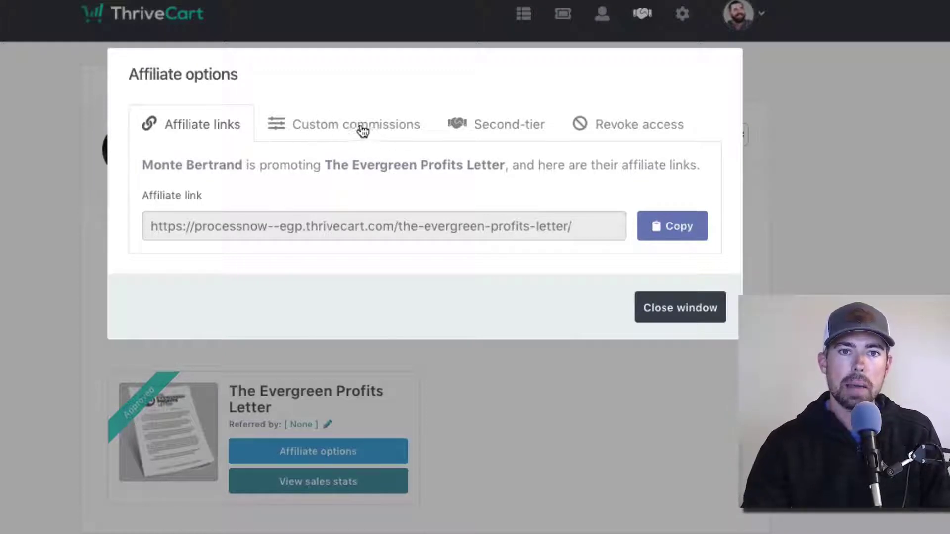
click(394, 134)
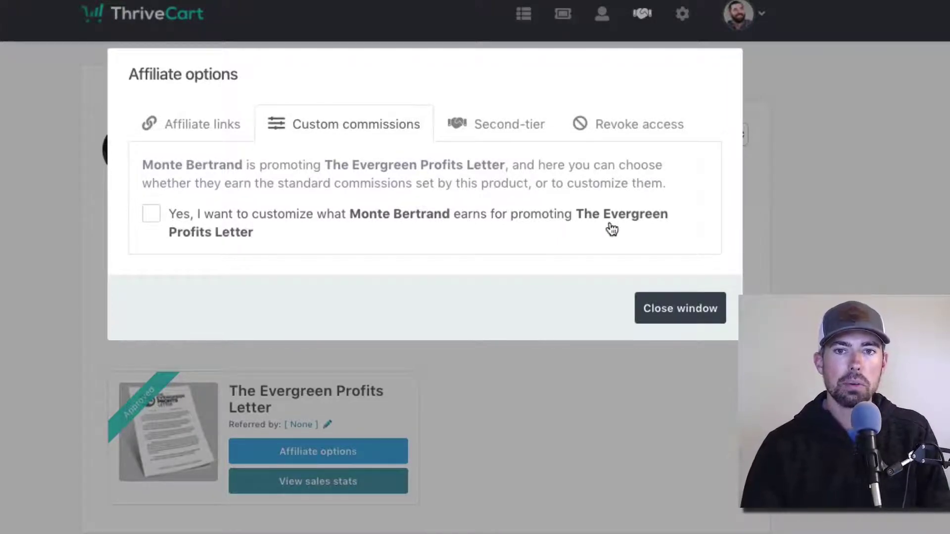
click(156, 221)
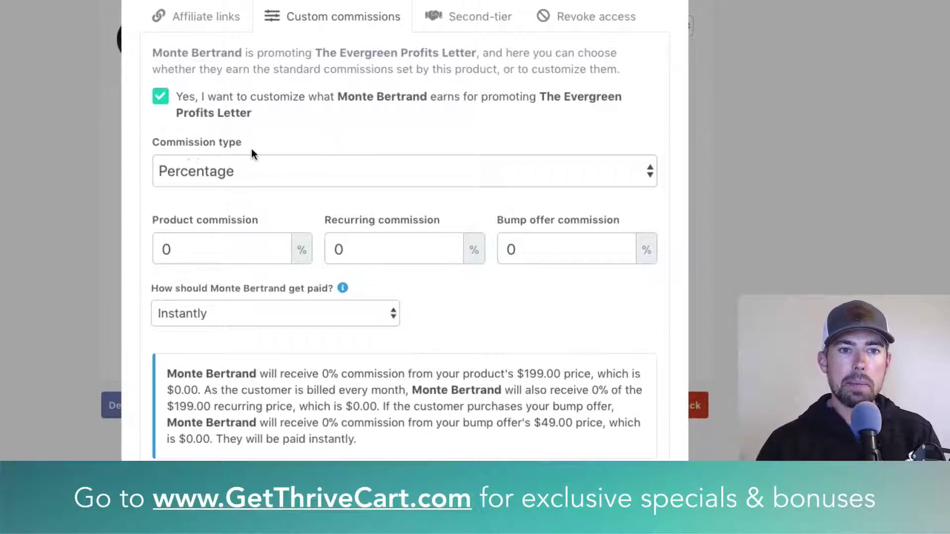
- Set percentage-based commissions of 50% for the product, 50% recurring and 10% for the bump offer
click(191, 178)
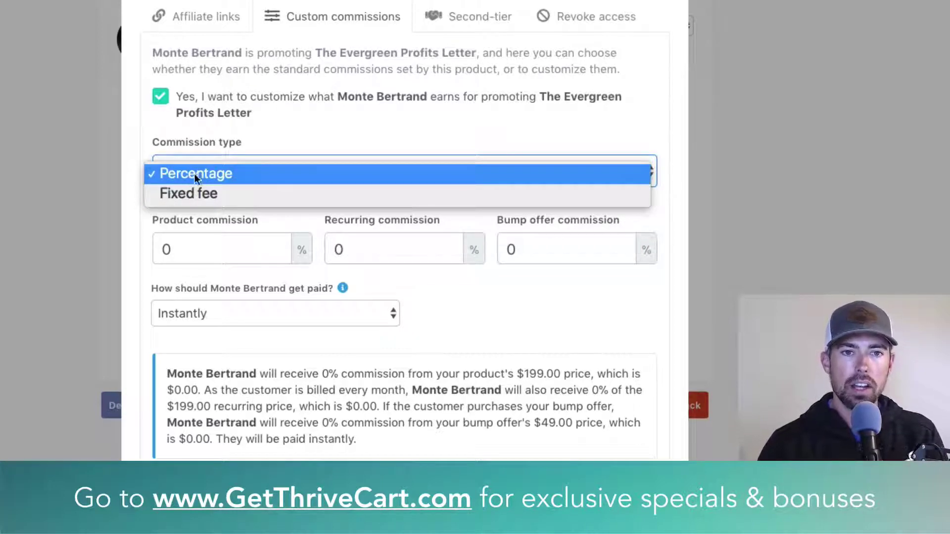
click(210, 176)
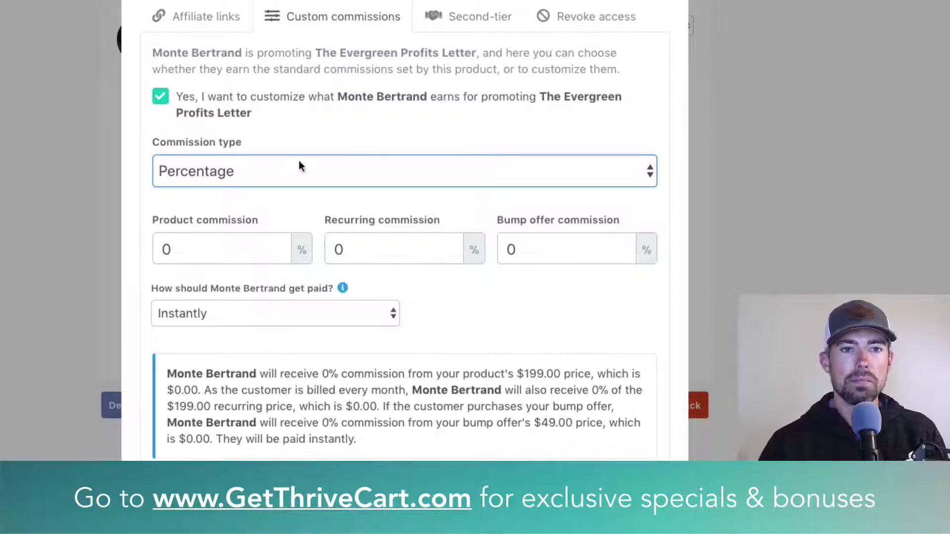
click(221, 256)
text(50)
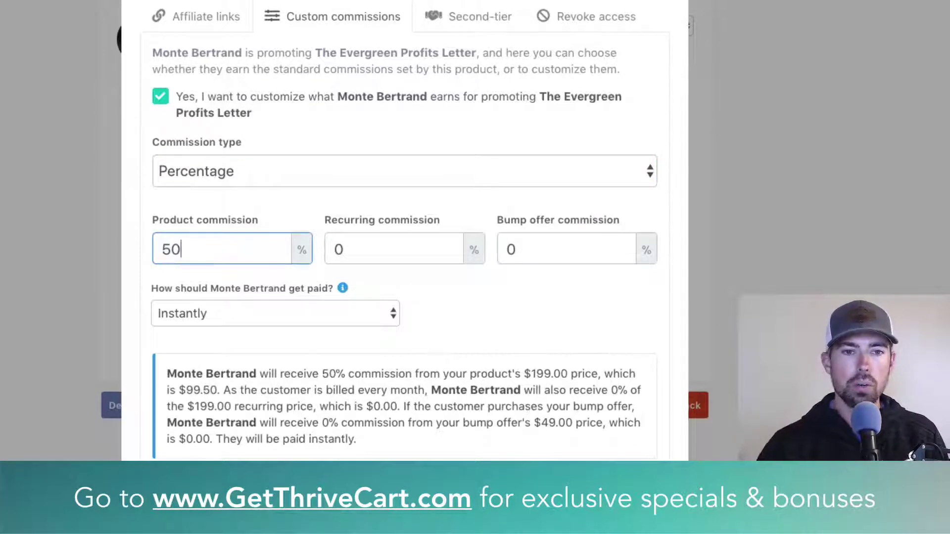
click(349, 248)
text(50)
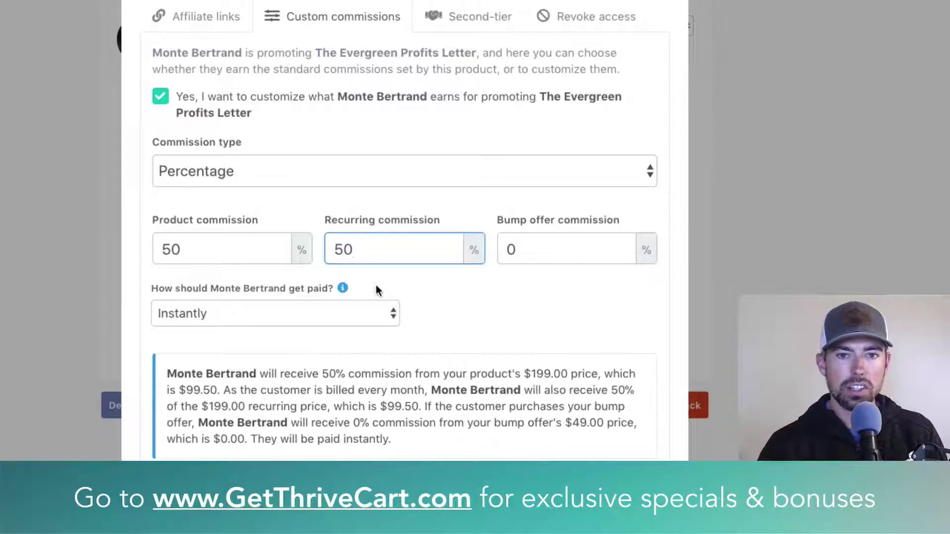
click(479, 331)
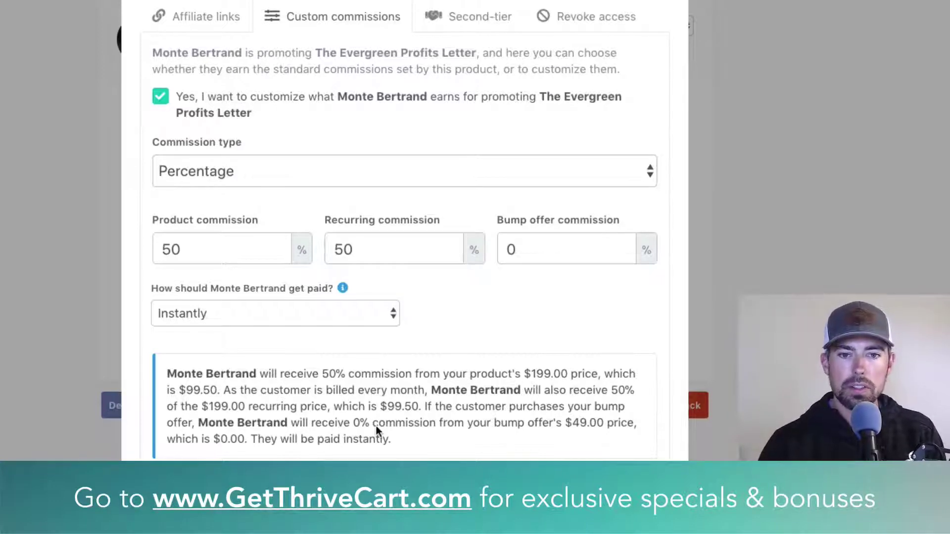
double_click(537, 250)
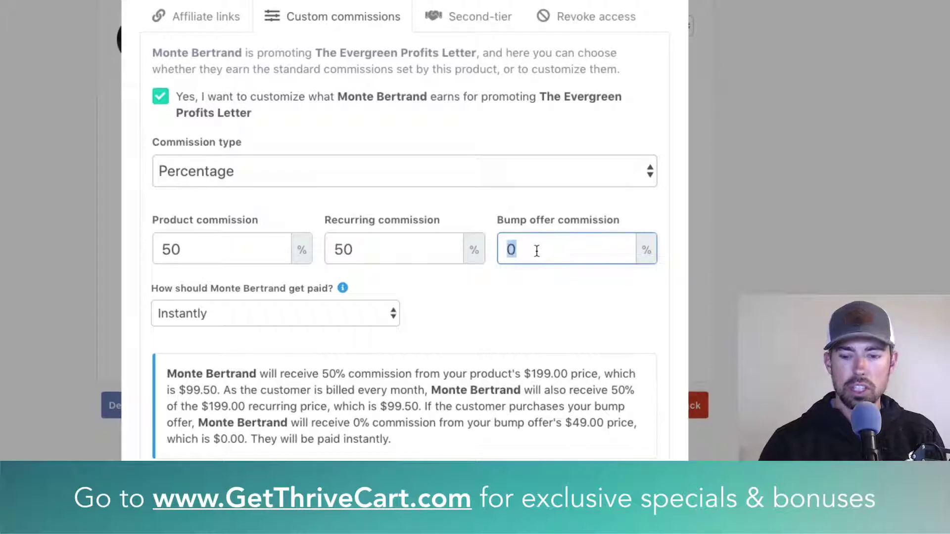
text(10)
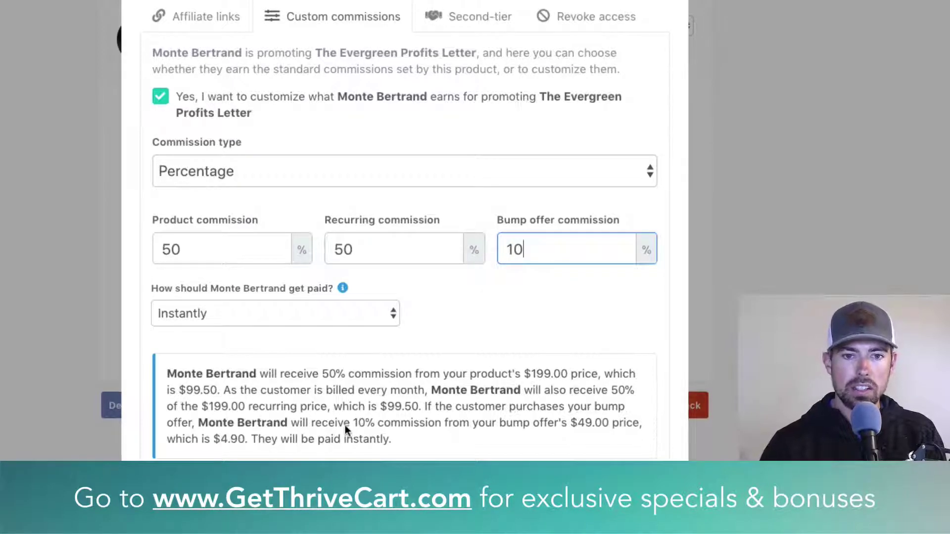
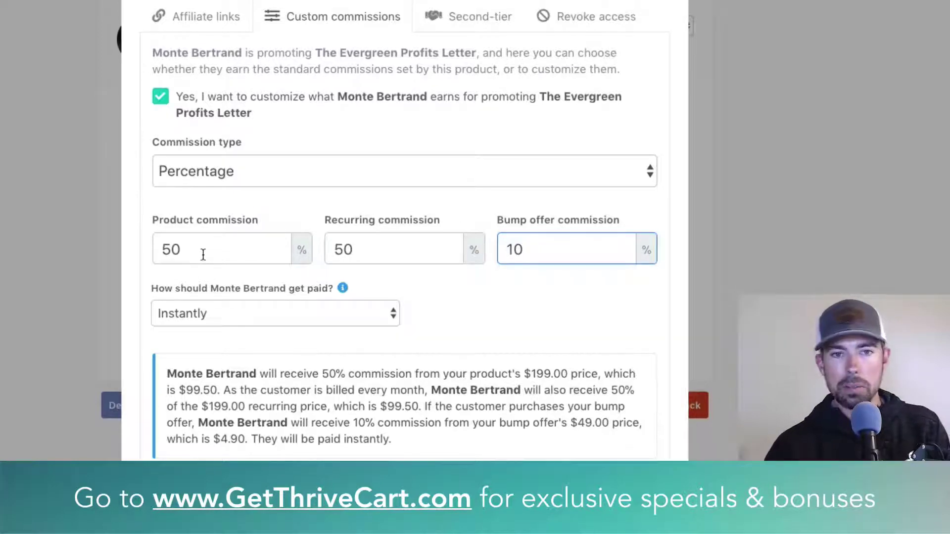
- Raise both the product commission and the recurring commission to 60%
drag(192, 246, 148, 247)
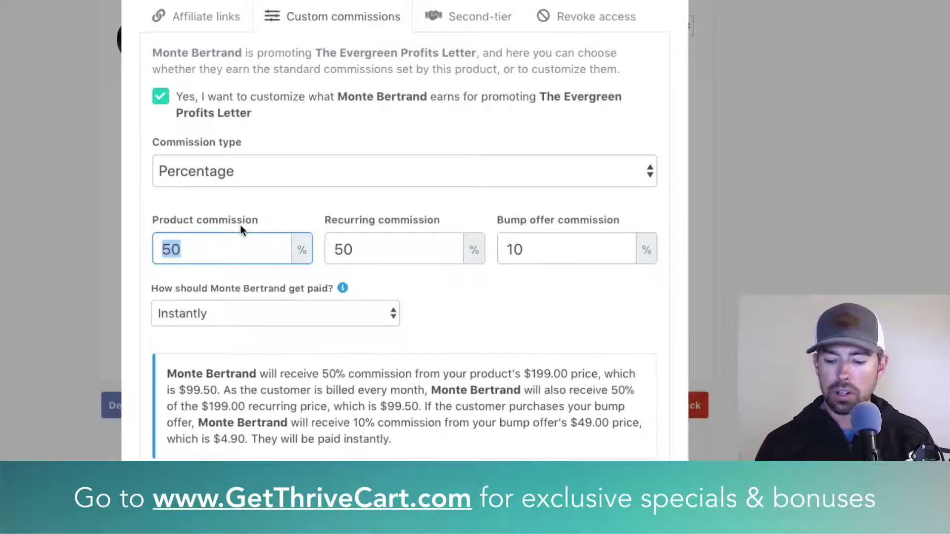
text(60)
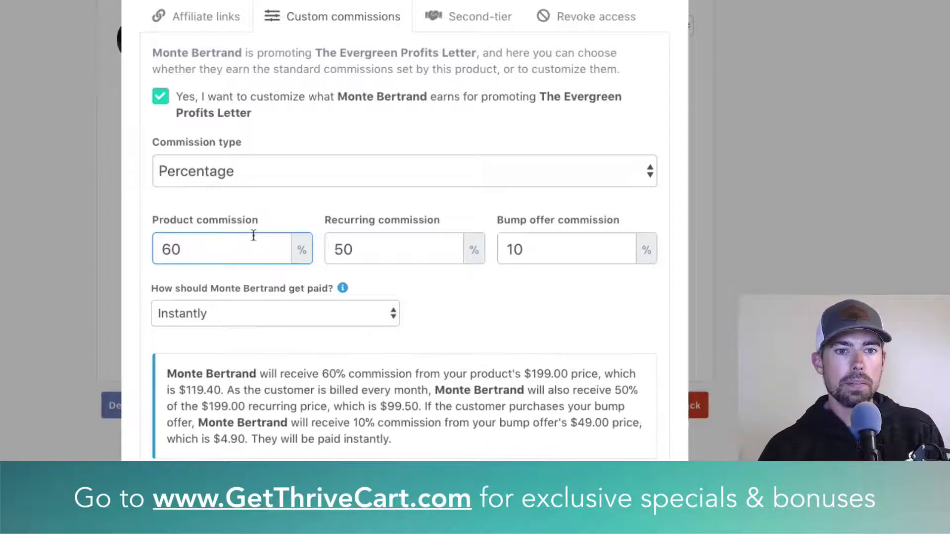
click(238, 391)
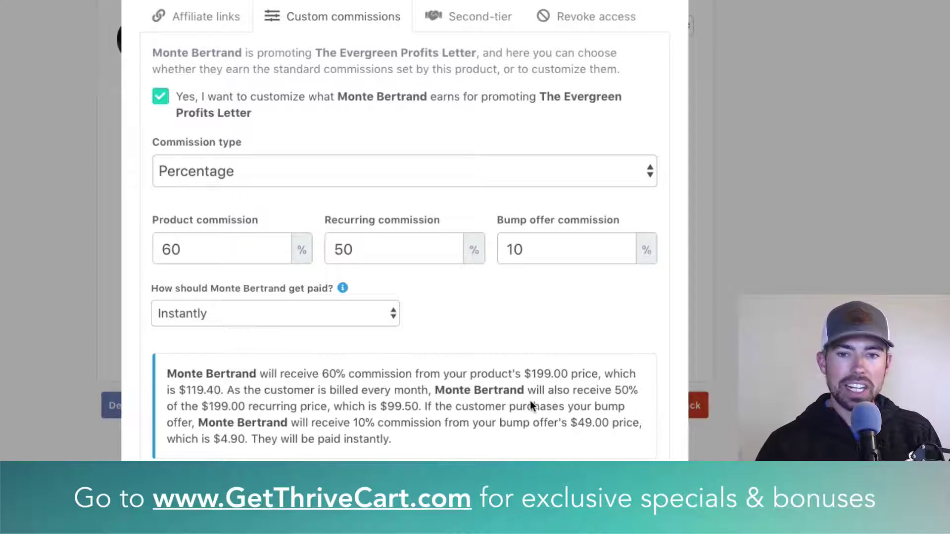
click(384, 248)
drag(384, 247, 278, 248)
text(60)
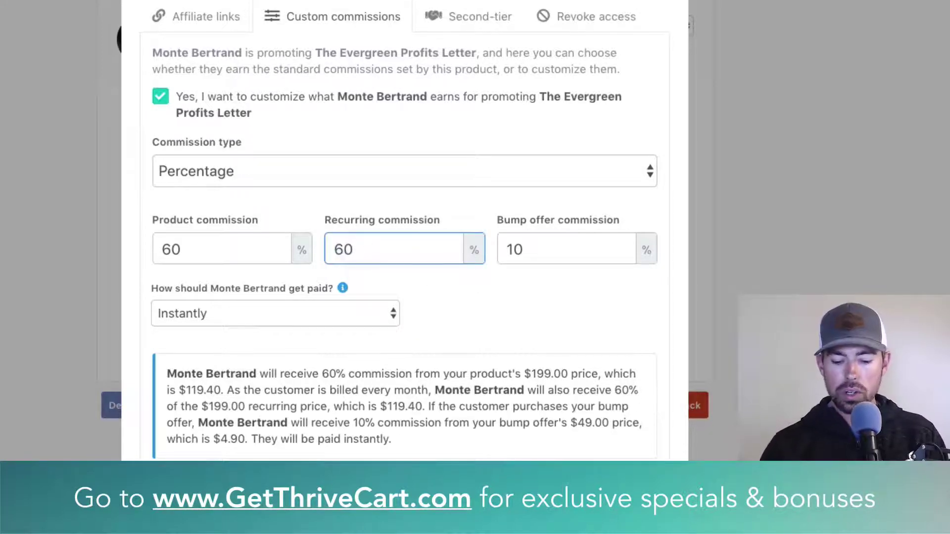
- Set the recurring commission to 0% so the affiliate earns nothing on rebills
key(BackSpace)
key(BackSpace)
text(0)
click(584, 291)
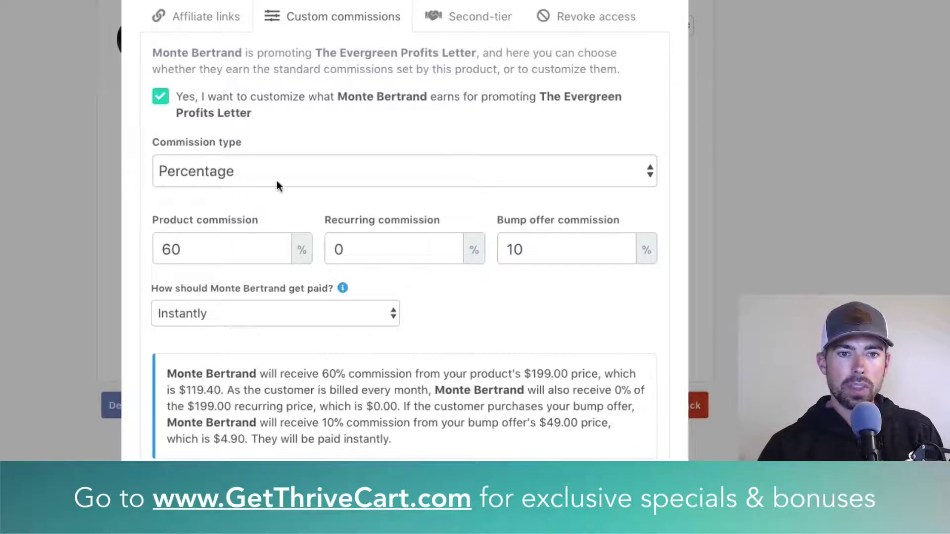
- Switch the commission type to Fixed fee, with 50.00 for the product, 40.00 recurring and 20.00 for the bump offer
click(315, 173)
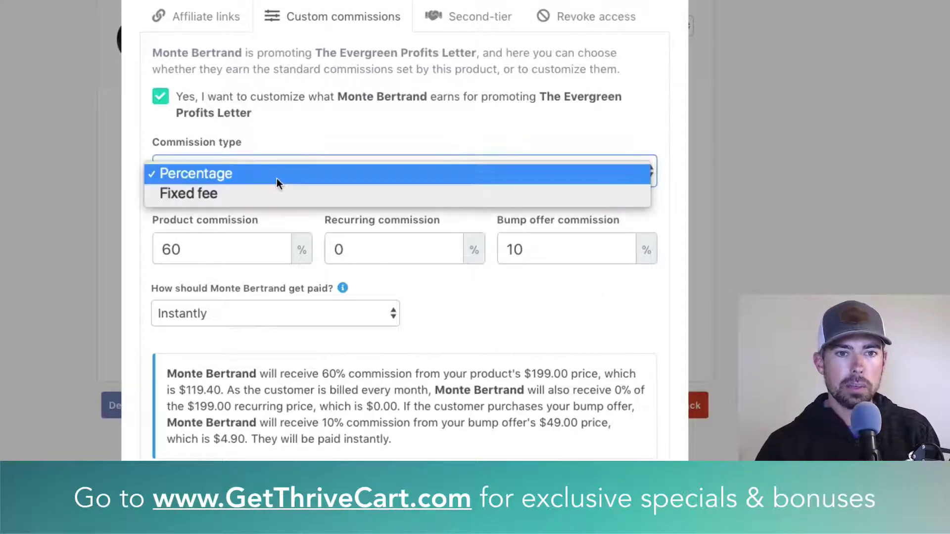
click(250, 194)
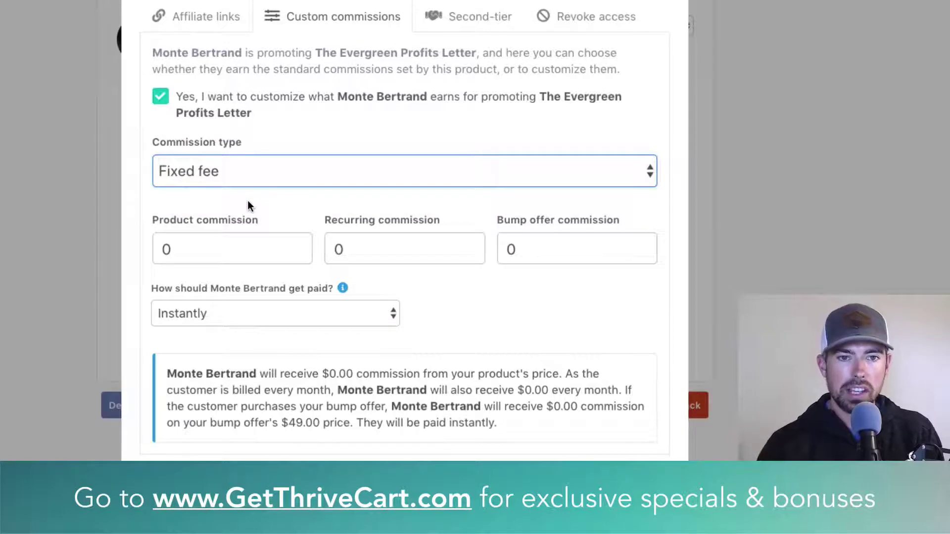
click(235, 251)
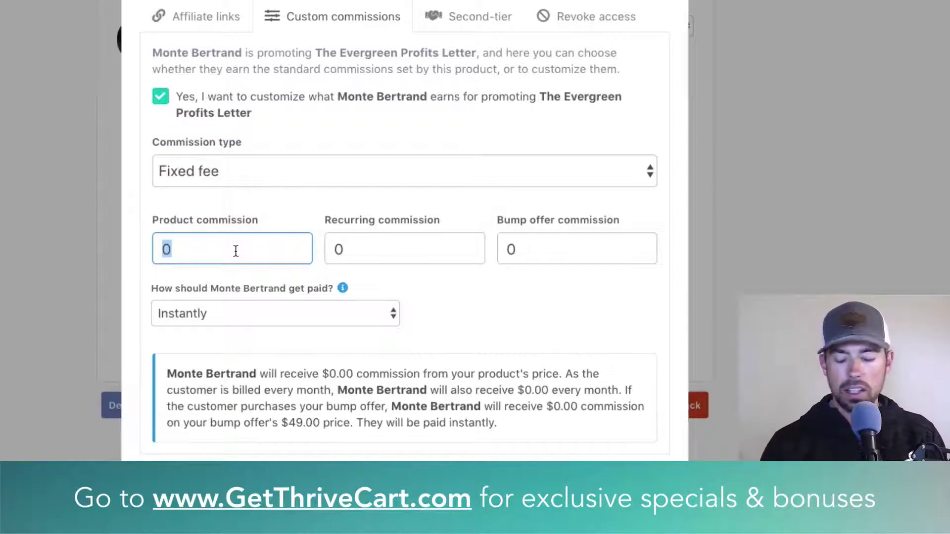
text(50.00)
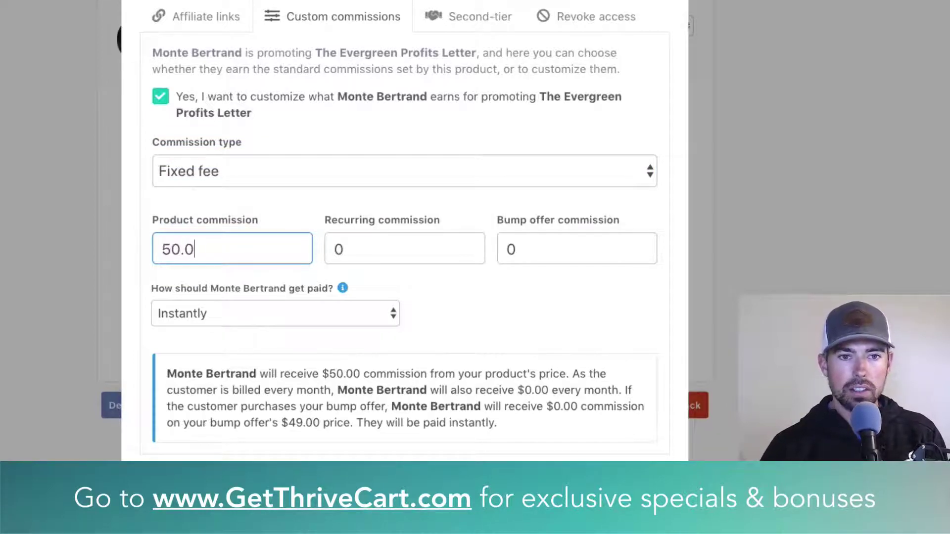
click(415, 256)
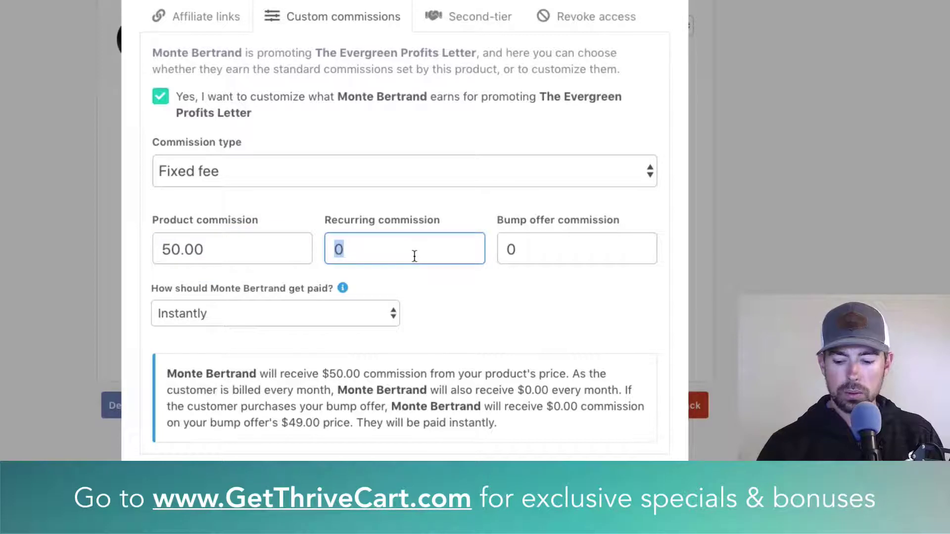
text(40.00)
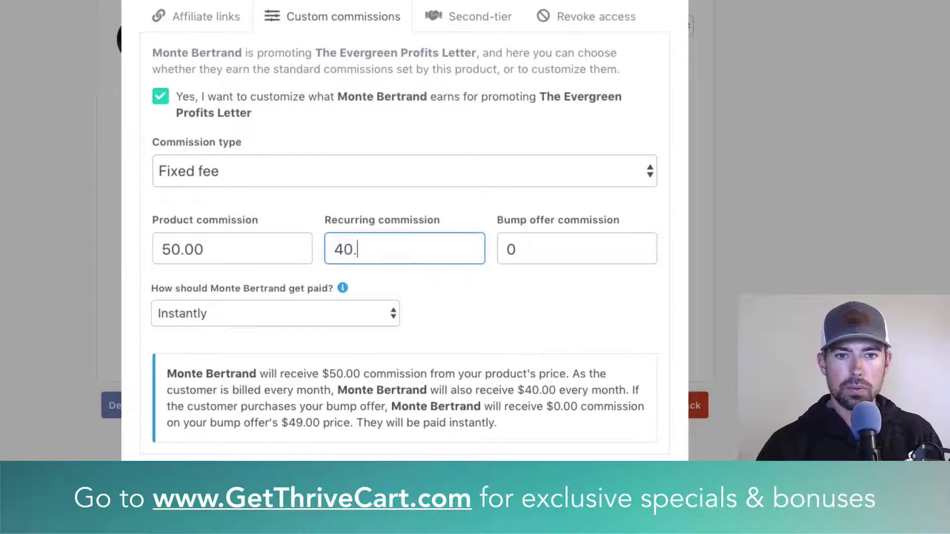
click(501, 247)
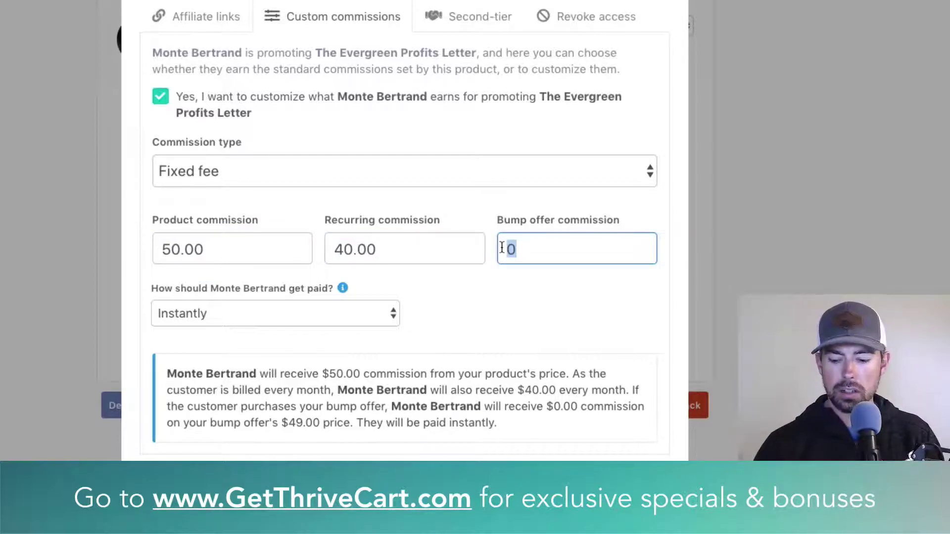
text(20.00)
click(502, 373)
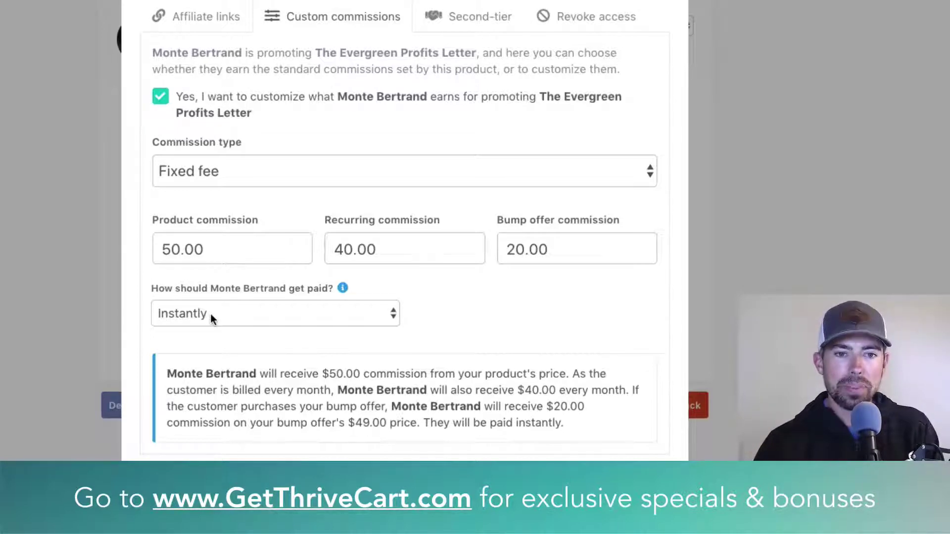
- Check the available payout timing options for this affiliate, keeping Instantly selected
click(249, 310)
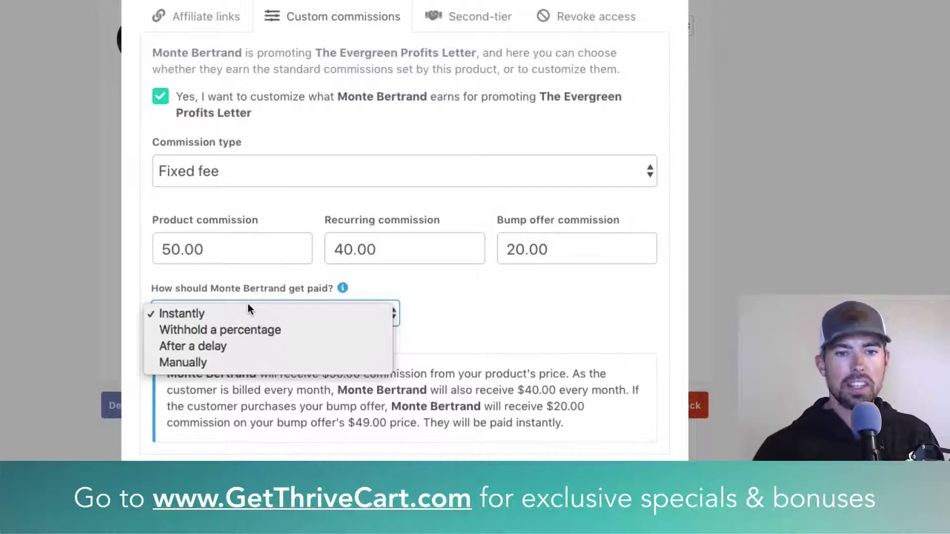
click(495, 334)
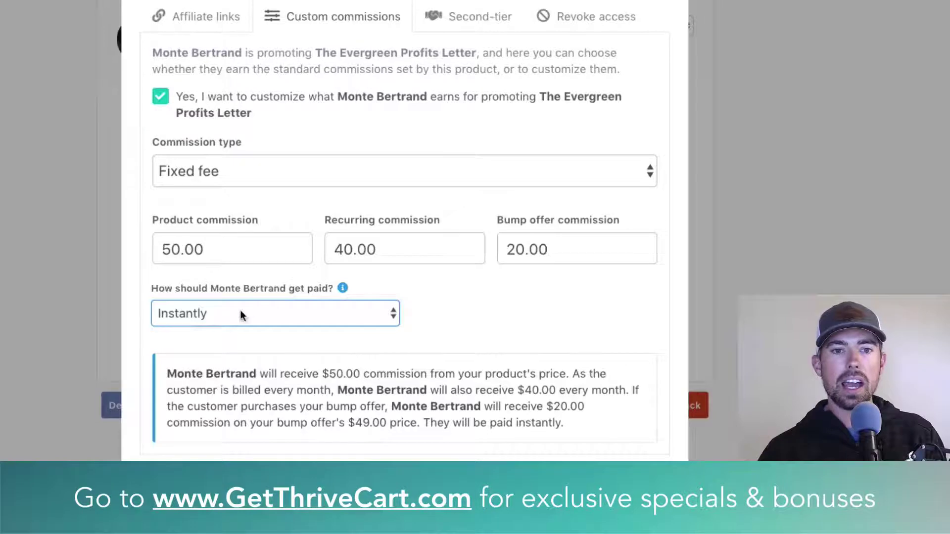
- Switch the affiliate's payout to Withhold a percentage, with a 25% initial payout and a 14-day wait for the rest
click(197, 318)
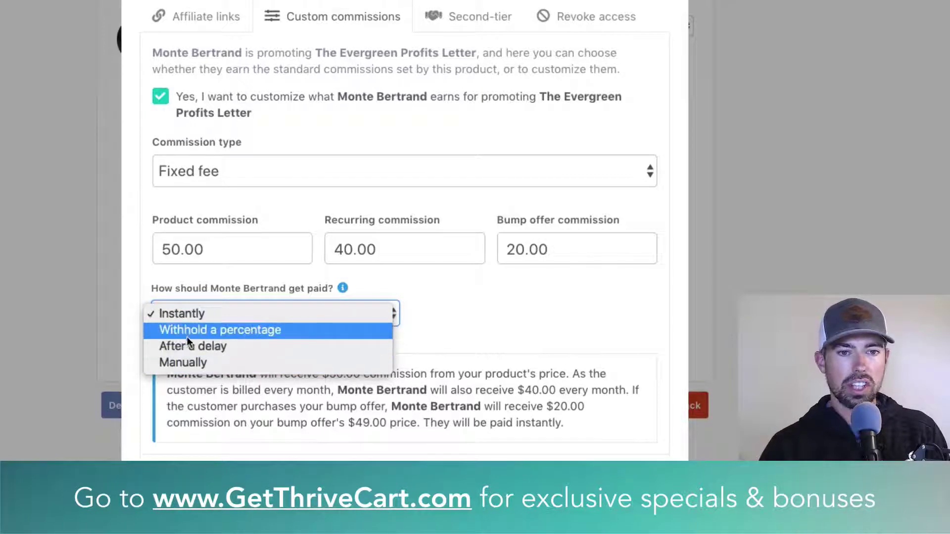
click(172, 321)
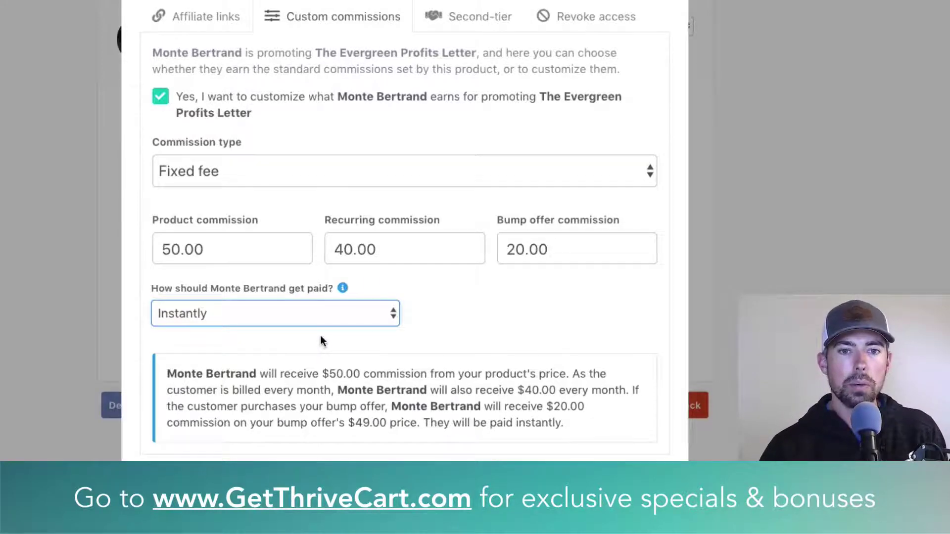
click(204, 319)
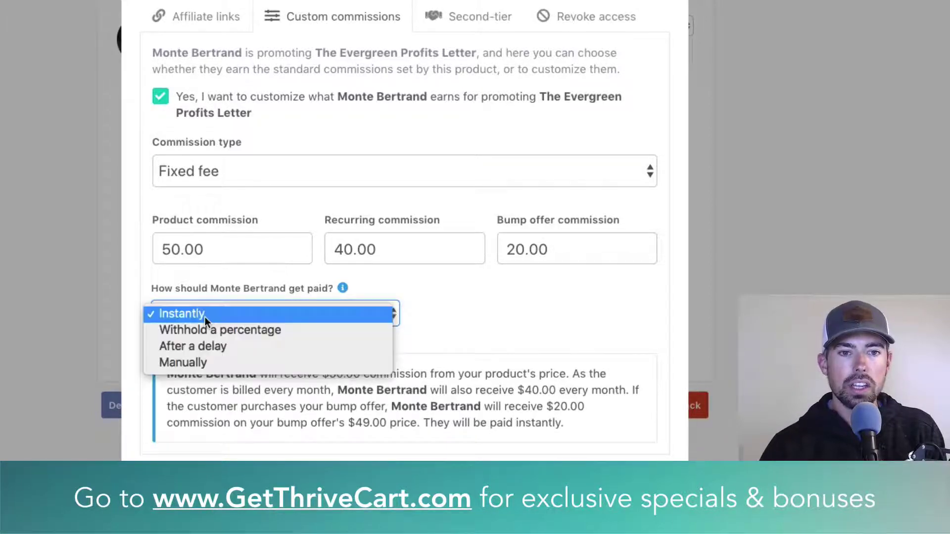
click(238, 331)
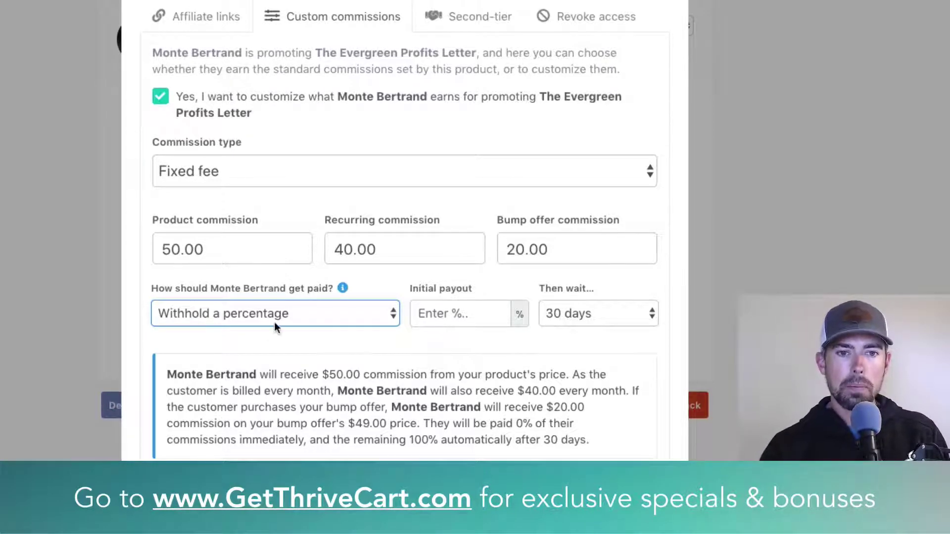
click(475, 315)
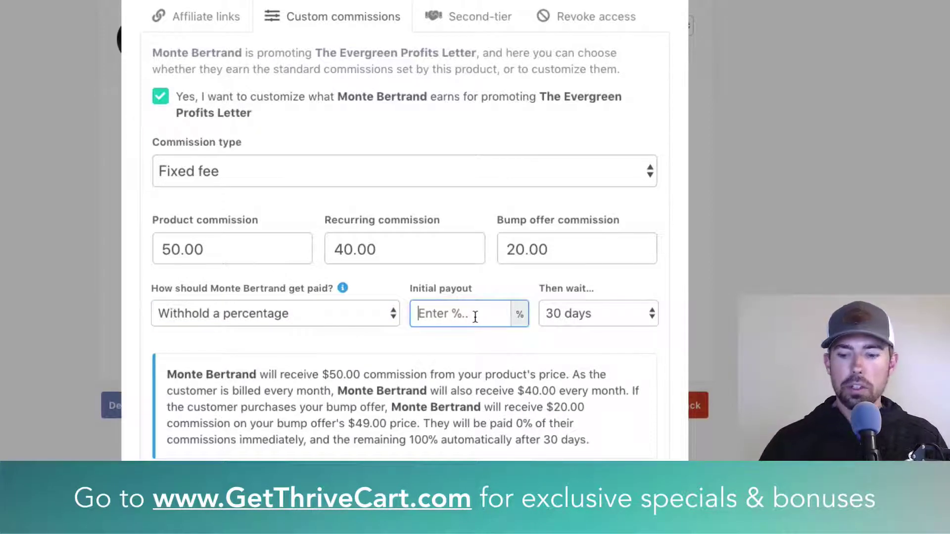
text(25)
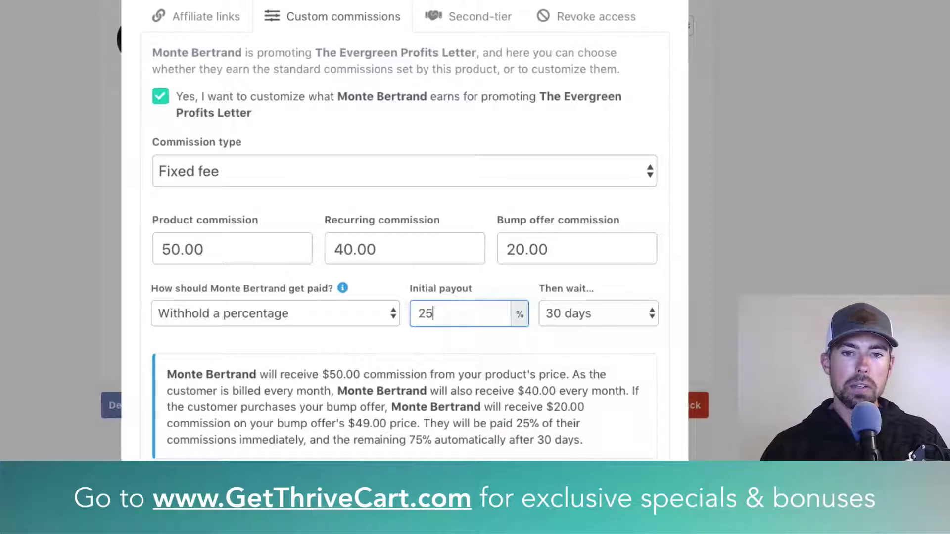
click(585, 311)
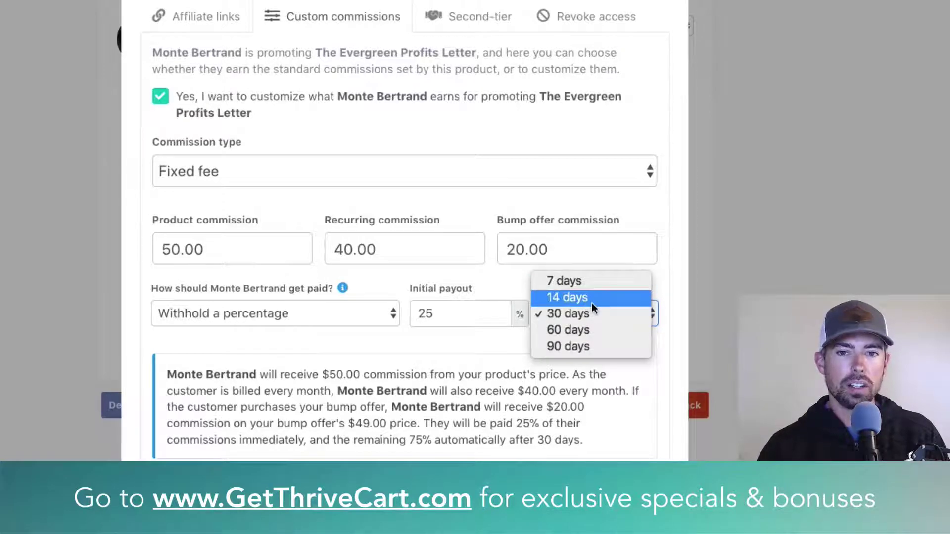
click(589, 299)
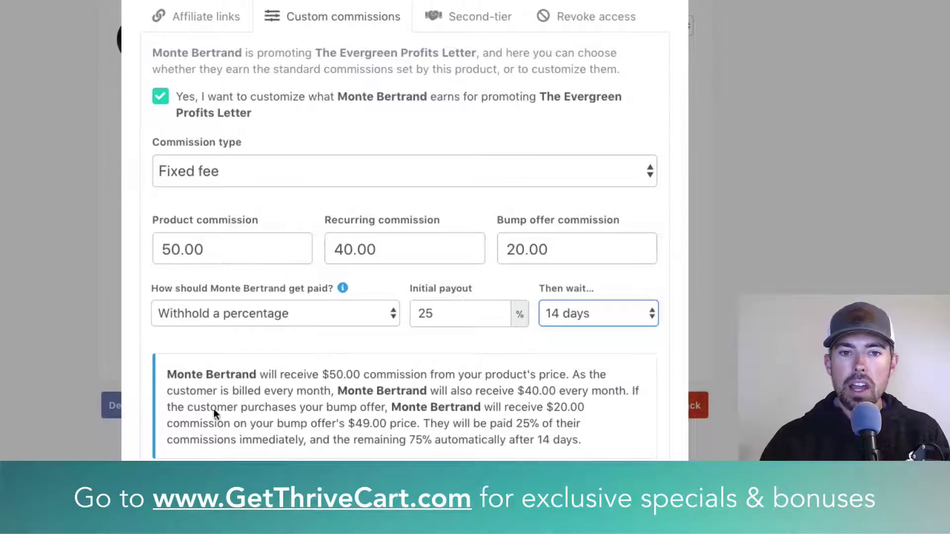
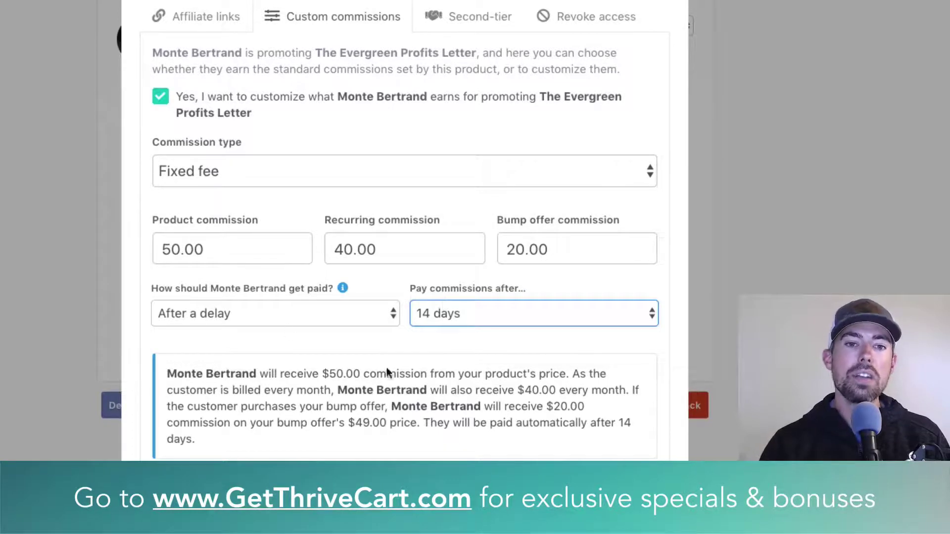
- Review the payout methods and the waiting periods offered for the After a delay payout, keeping 14 days selected
click(460, 315)
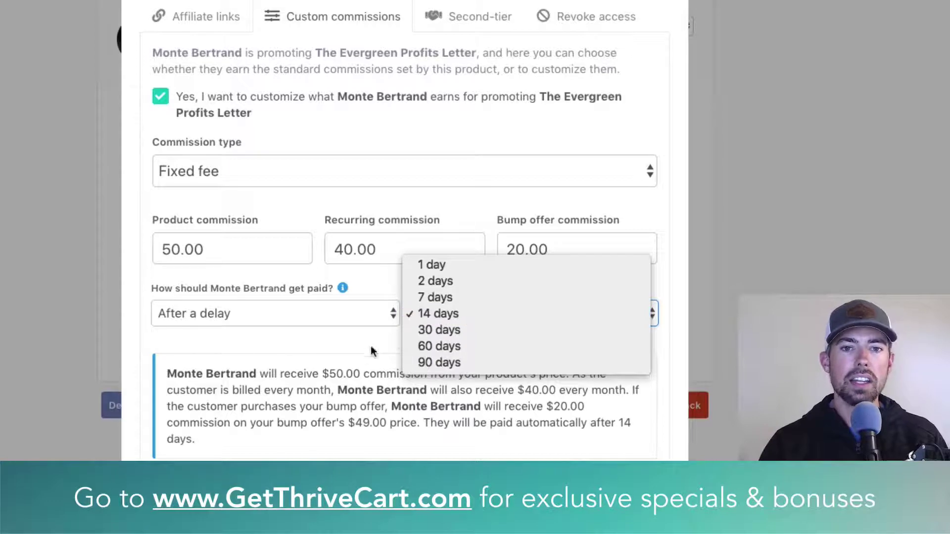
click(332, 363)
click(336, 316)
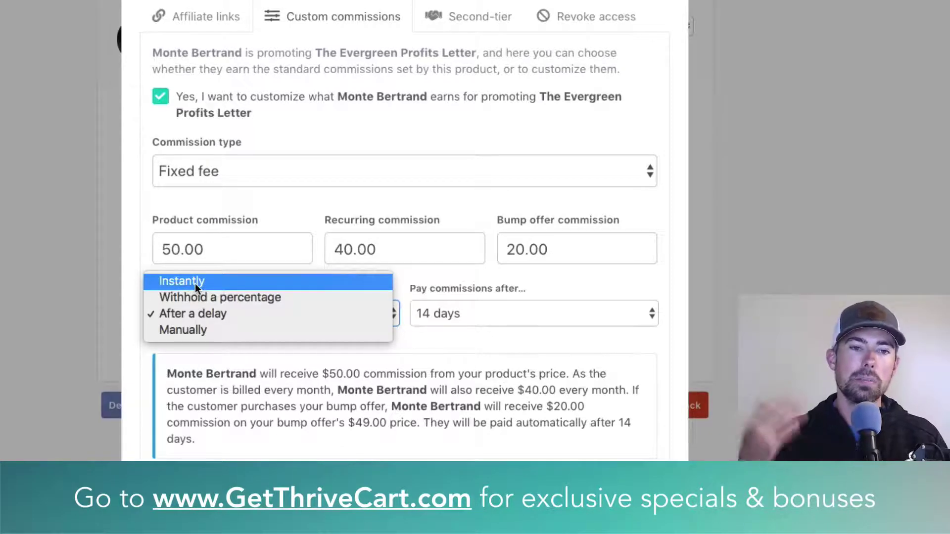
click(184, 312)
click(548, 316)
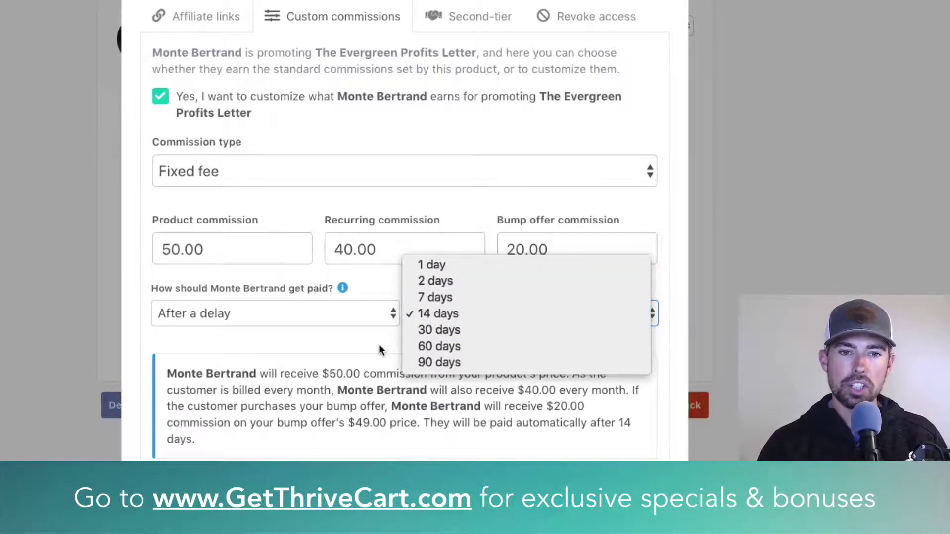
- Switch the affiliate's payout to Manually, with commissions becoming due after 14 days
click(346, 324)
click(343, 321)
click(302, 331)
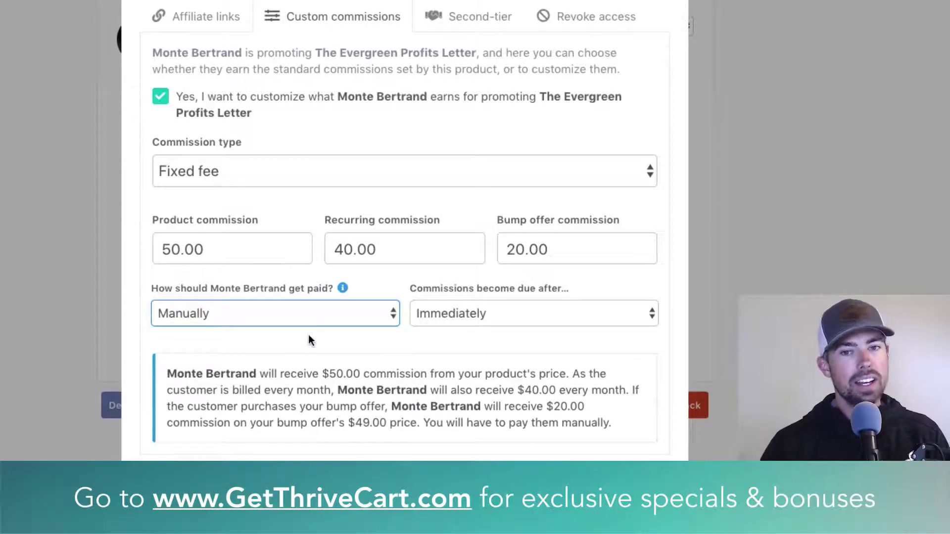
click(455, 325)
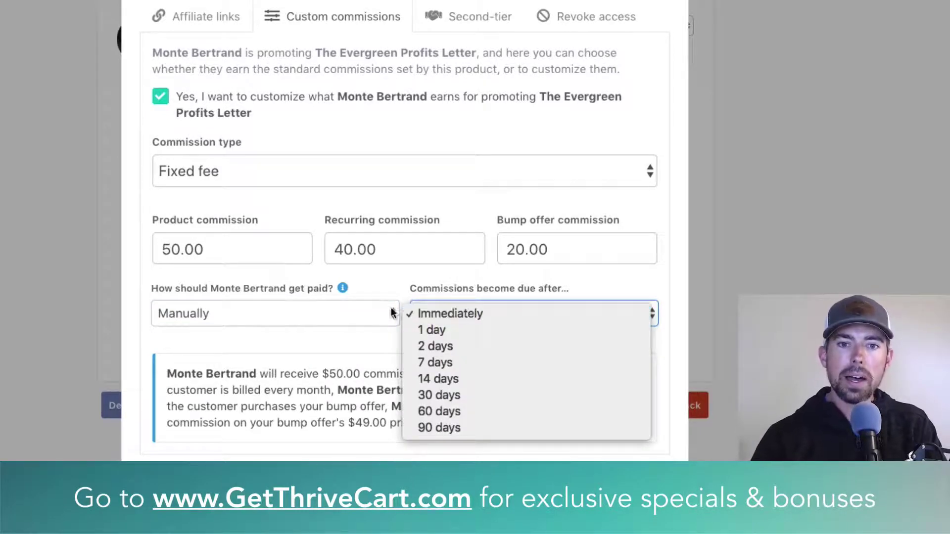
click(375, 353)
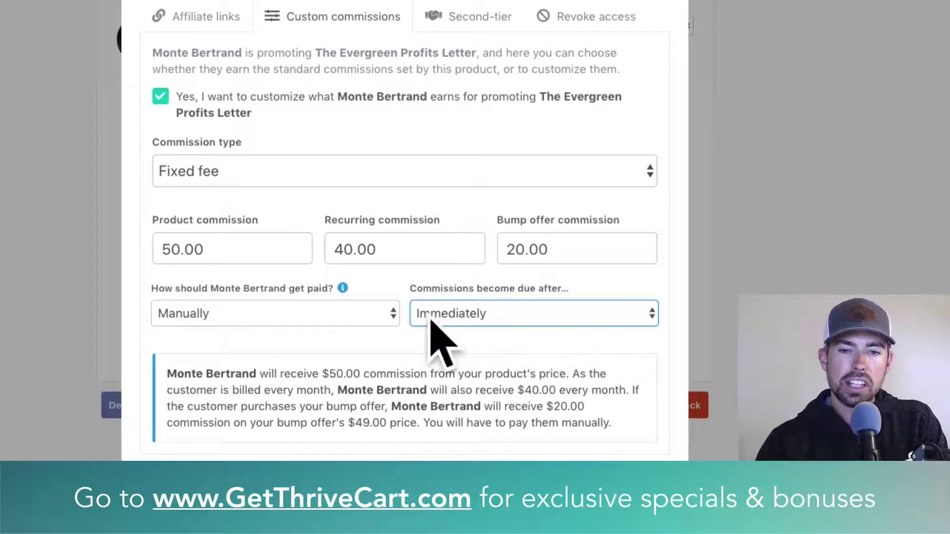
click(196, 314)
click(197, 314)
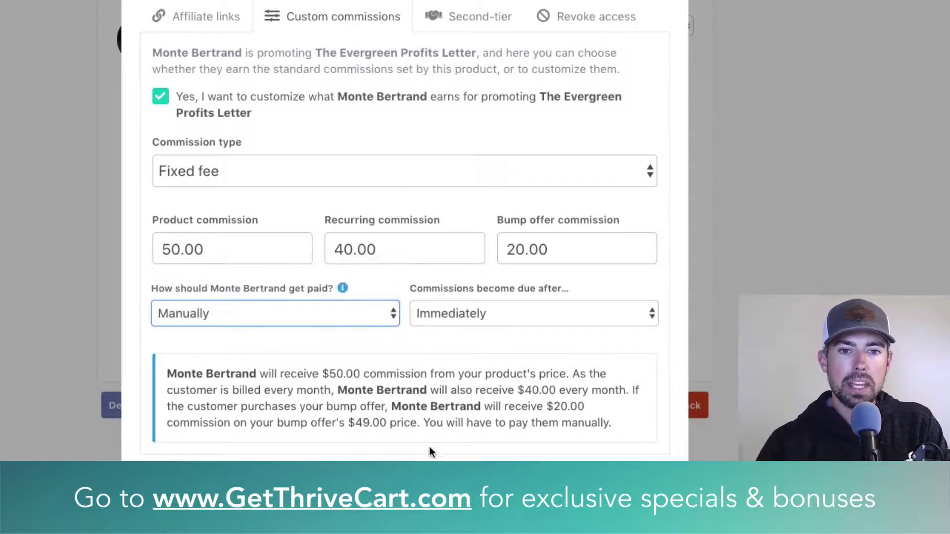
click(428, 424)
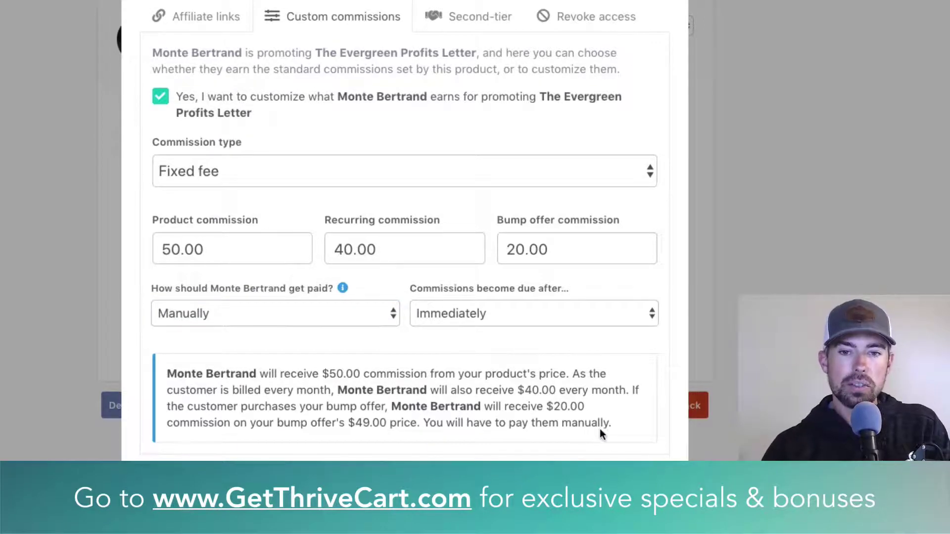
click(507, 312)
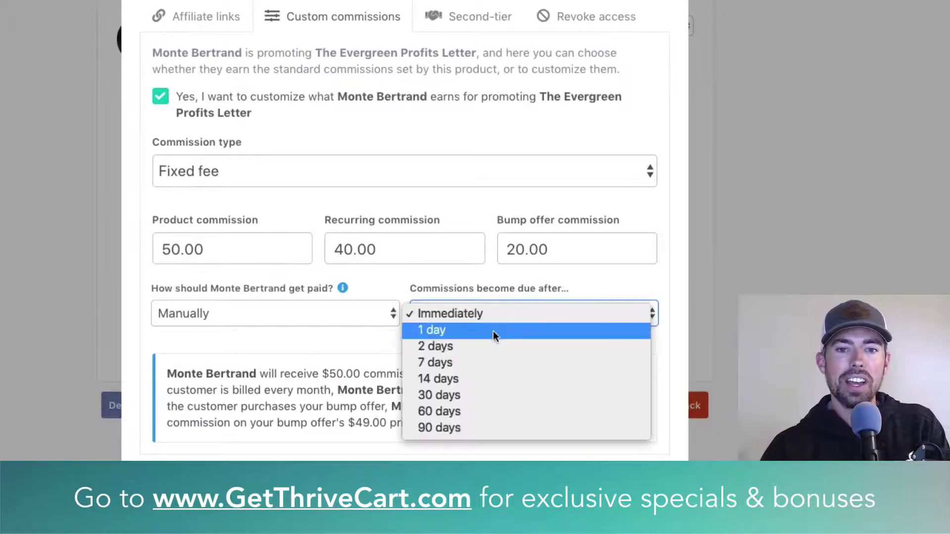
key(Escape)
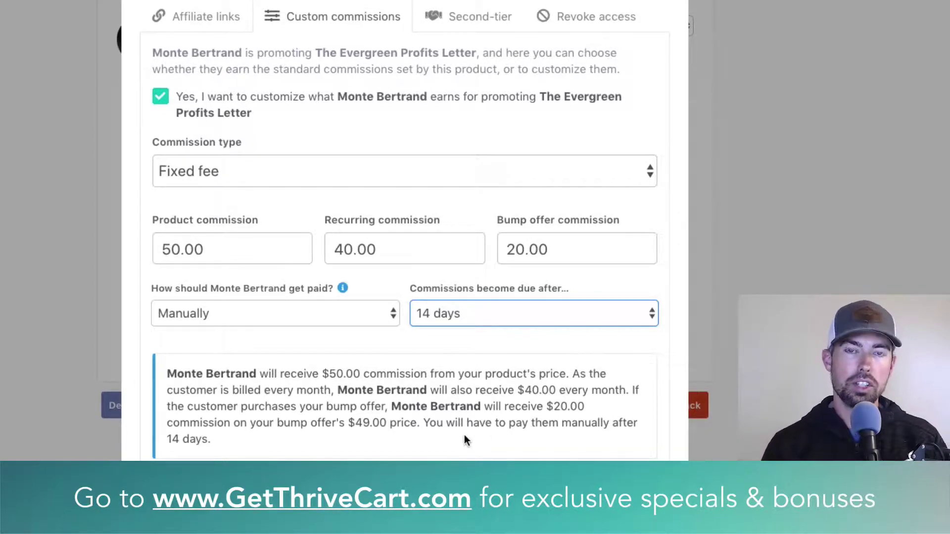
- Set the affiliate's payout method to Instantly, and view the affiliate's second-tier and revoke access settings
click(289, 320)
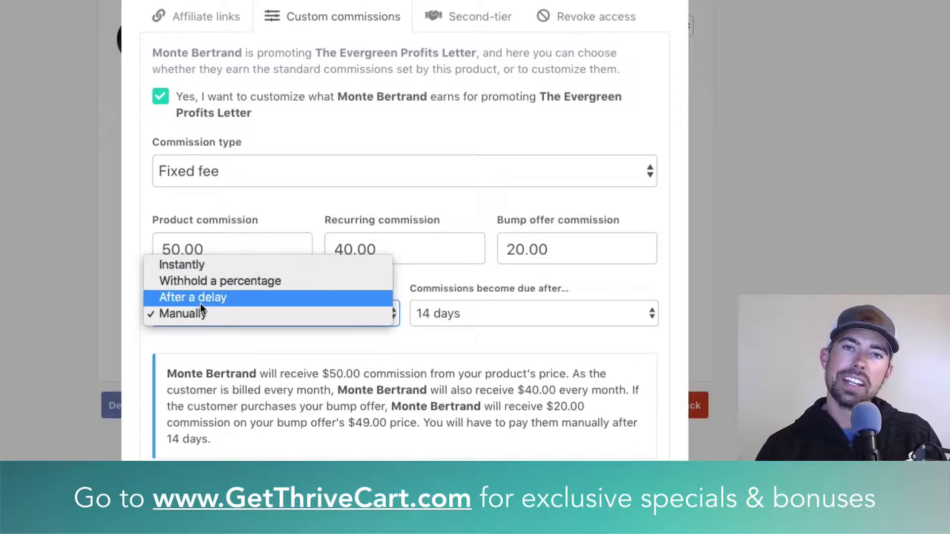
click(504, 336)
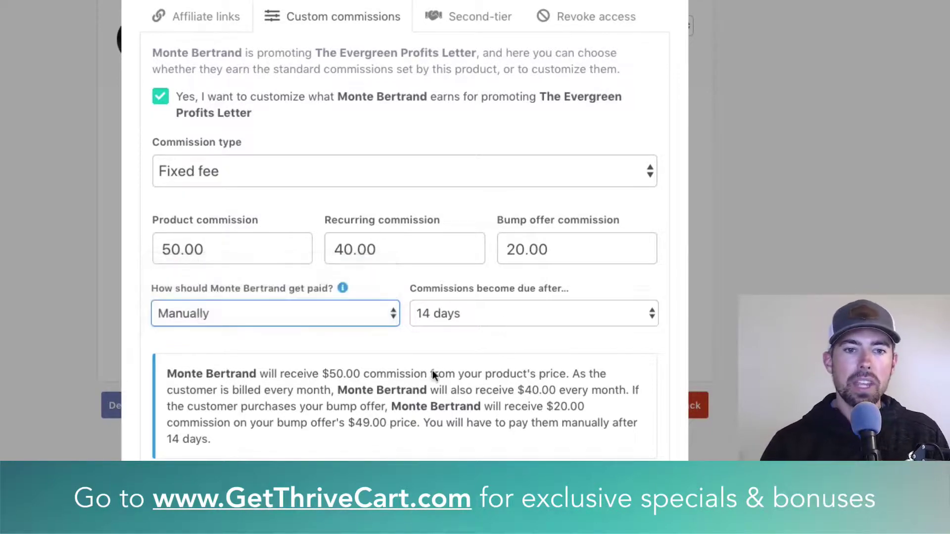
click(214, 320)
click(208, 264)
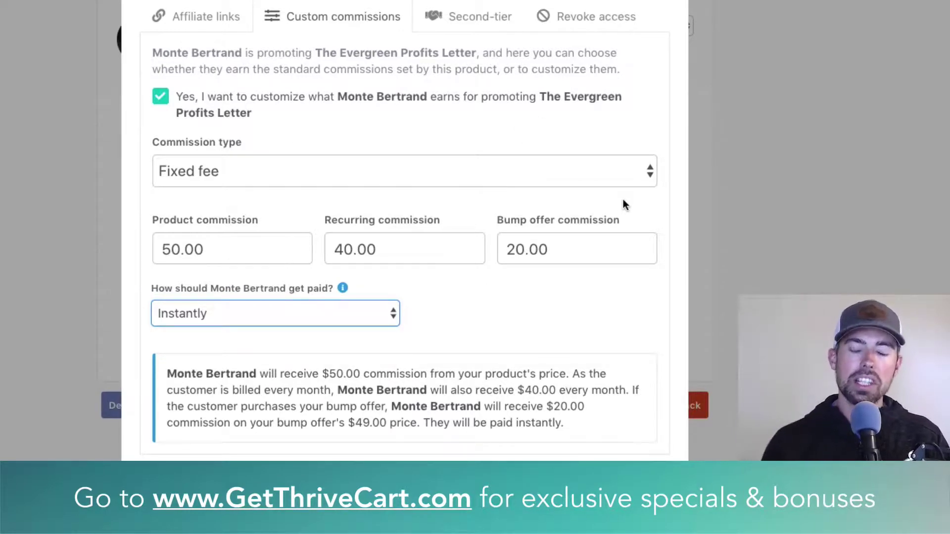
click(471, 19)
click(560, 20)
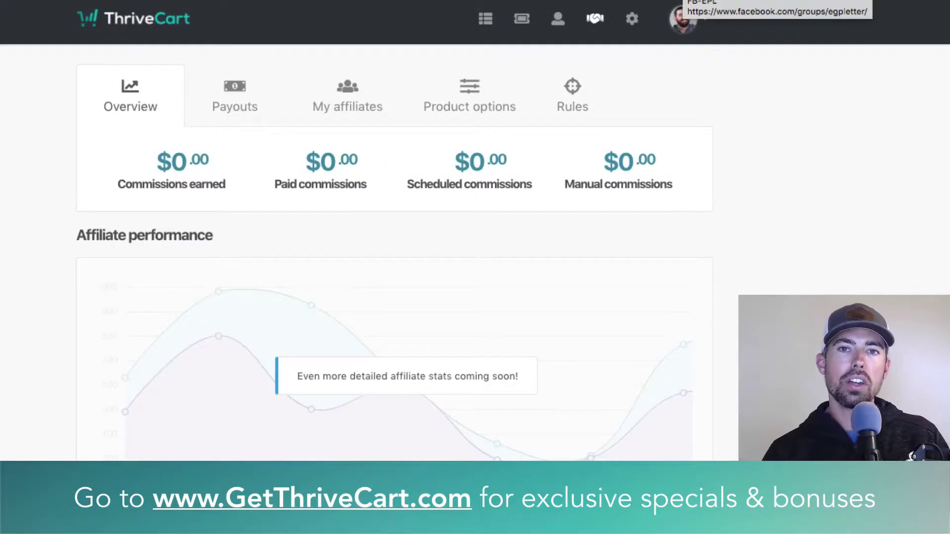
- Open the affiliate settings of the product Evergreen Wisdom - Audio Book TEST, and turn affiliate promotion off and on again
click(486, 19)
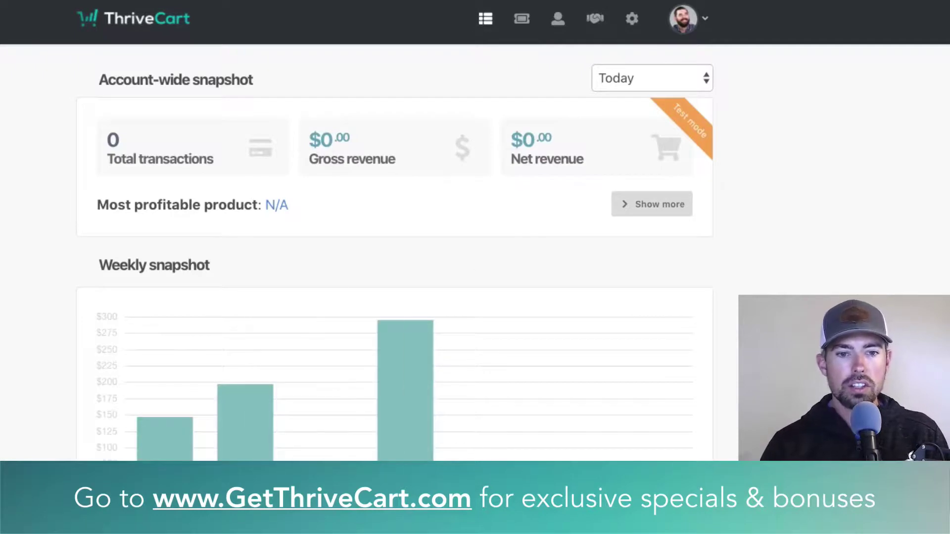
scroll(383, 272, down, 10)
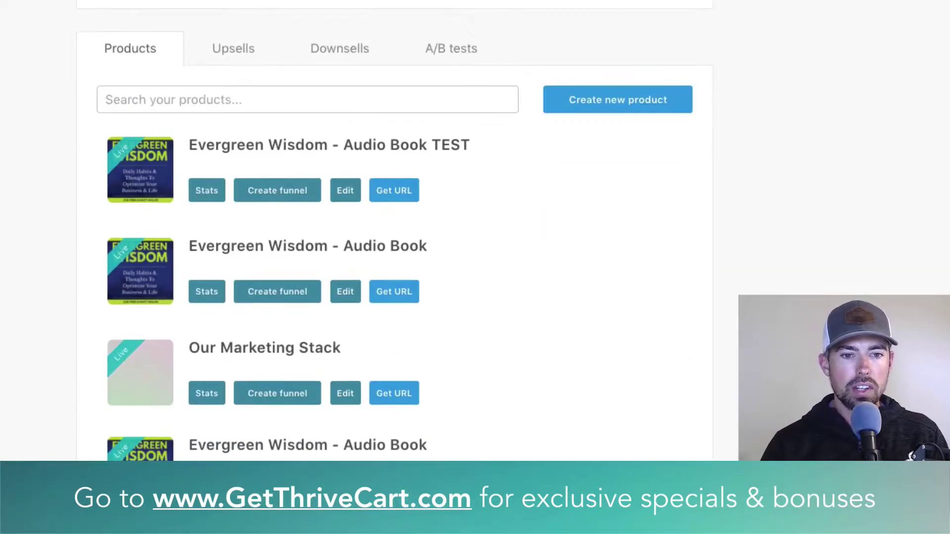
click(346, 199)
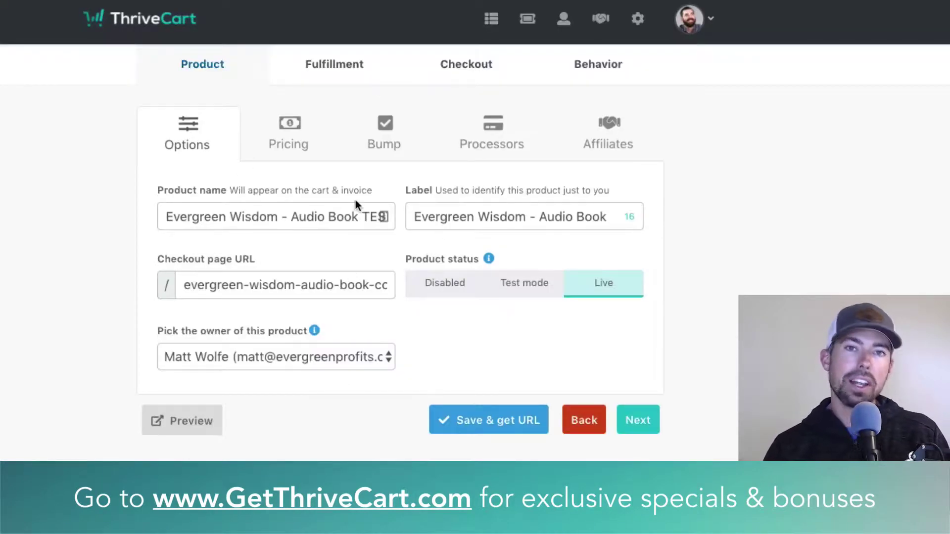
click(606, 148)
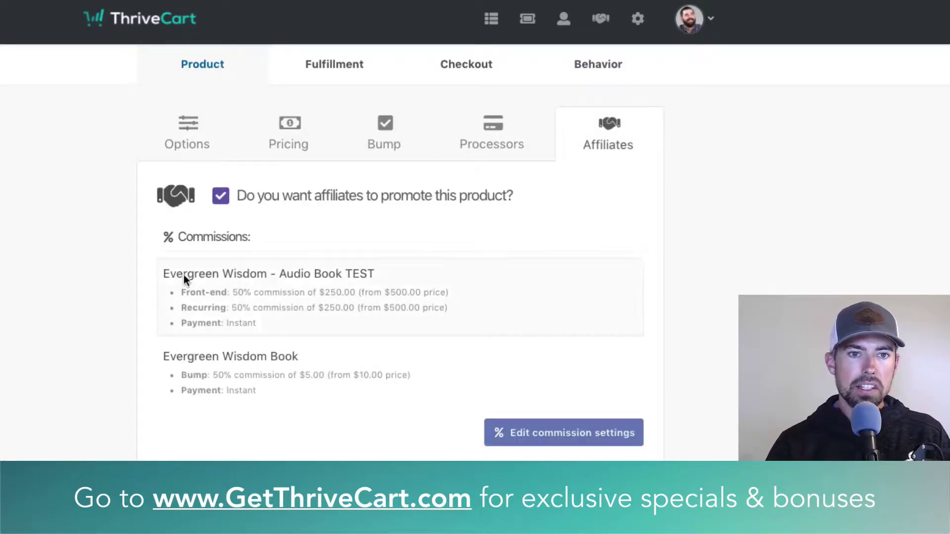
click(220, 196)
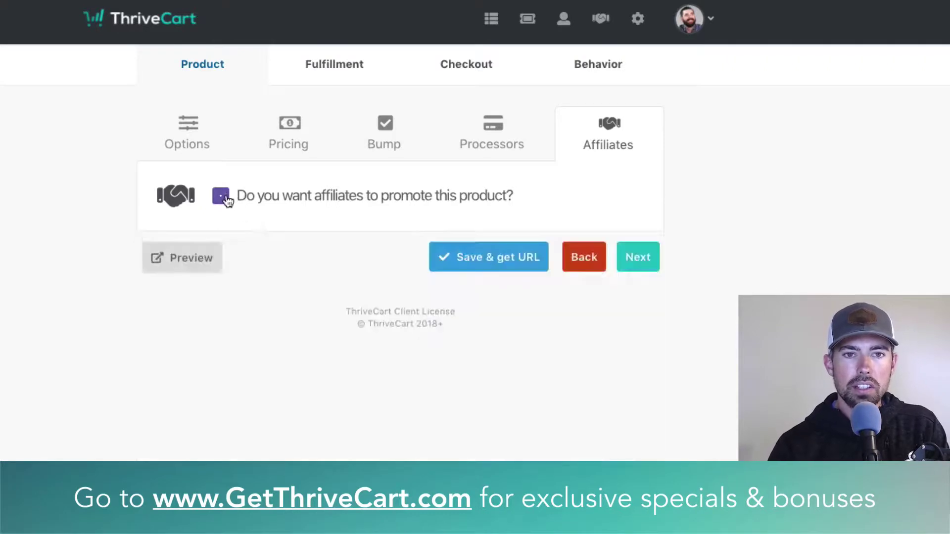
click(220, 196)
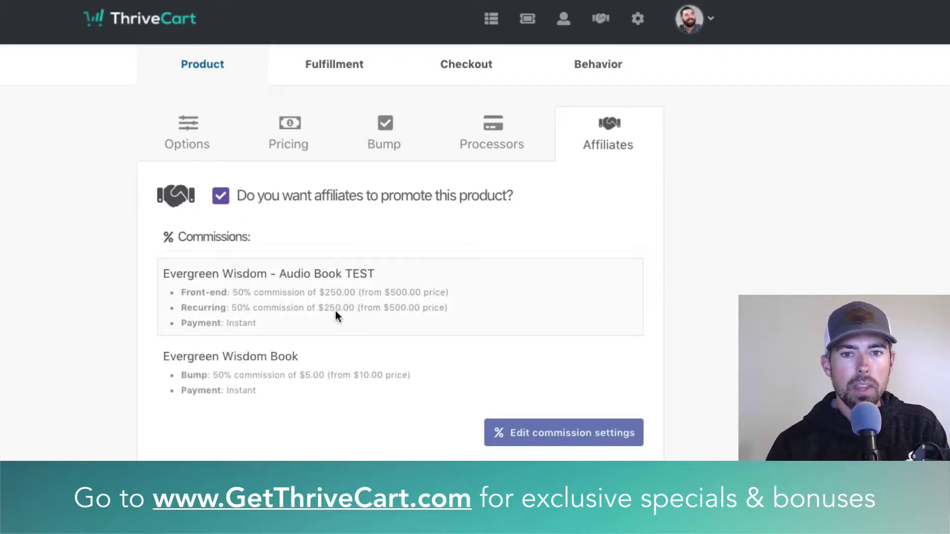
- Switch the product's affiliate payout to After a delay with 7 days, and cancel out of the commission settings
click(582, 440)
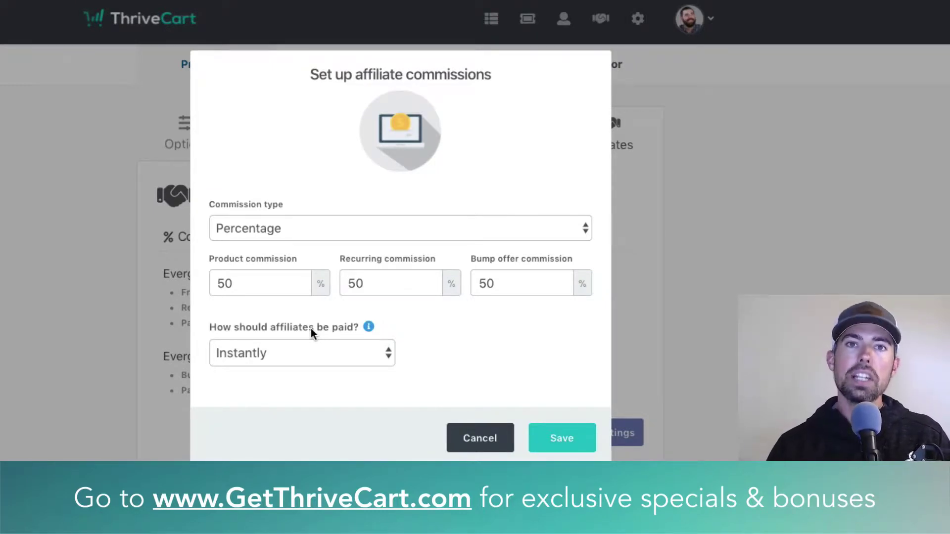
click(305, 353)
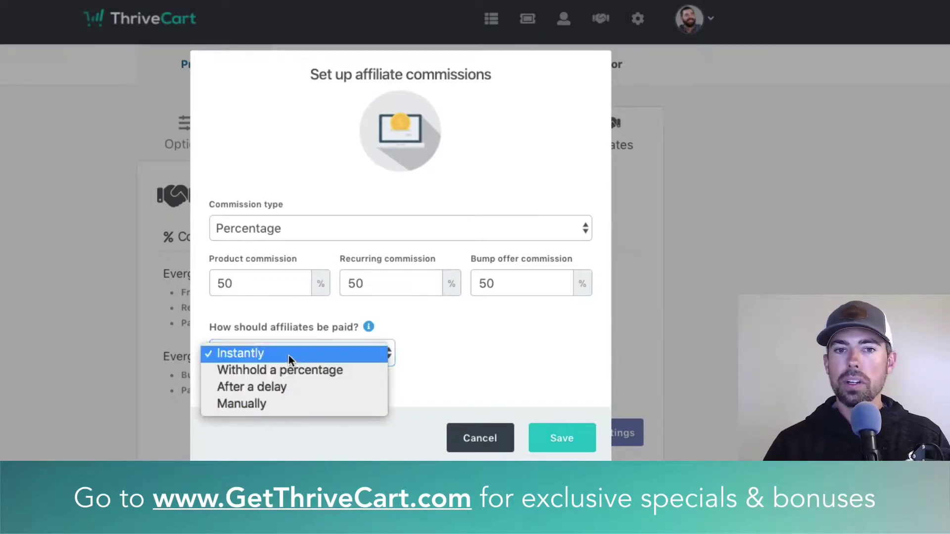
click(298, 371)
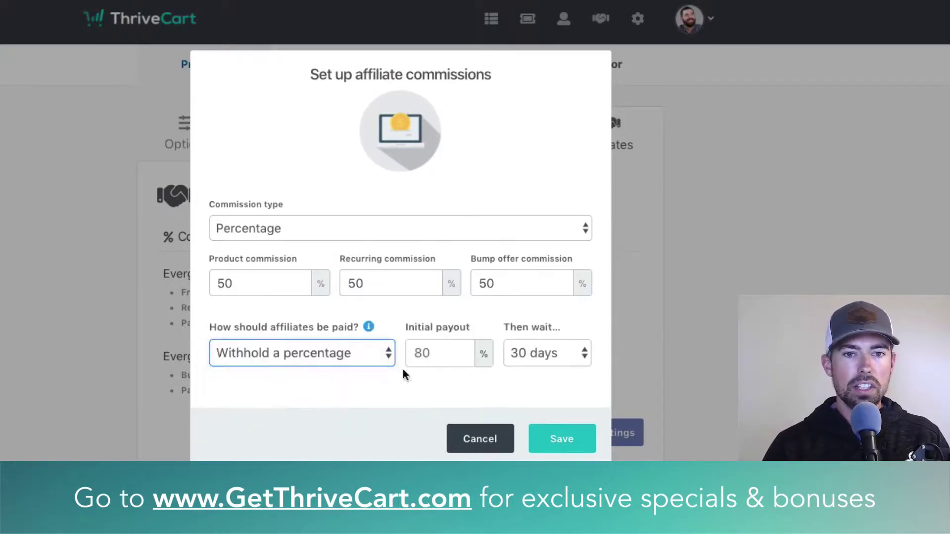
click(323, 354)
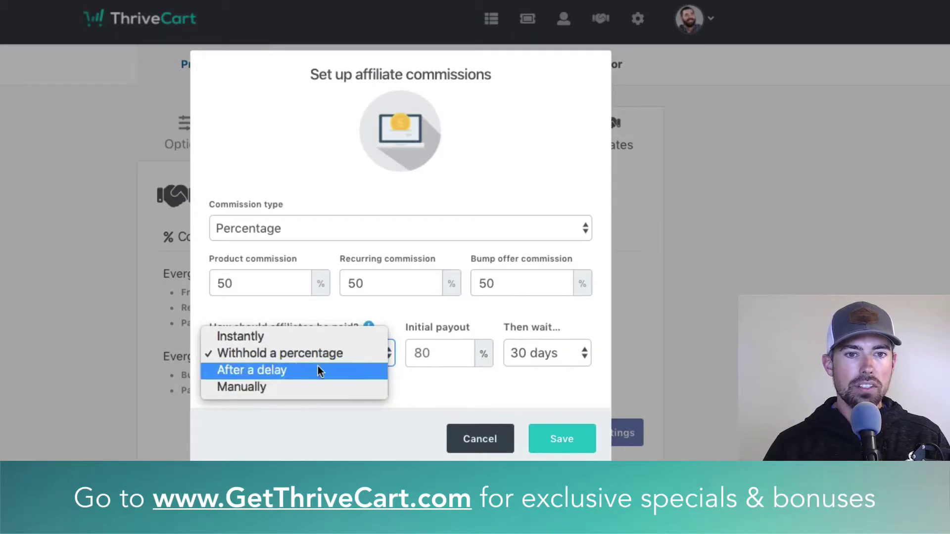
click(320, 371)
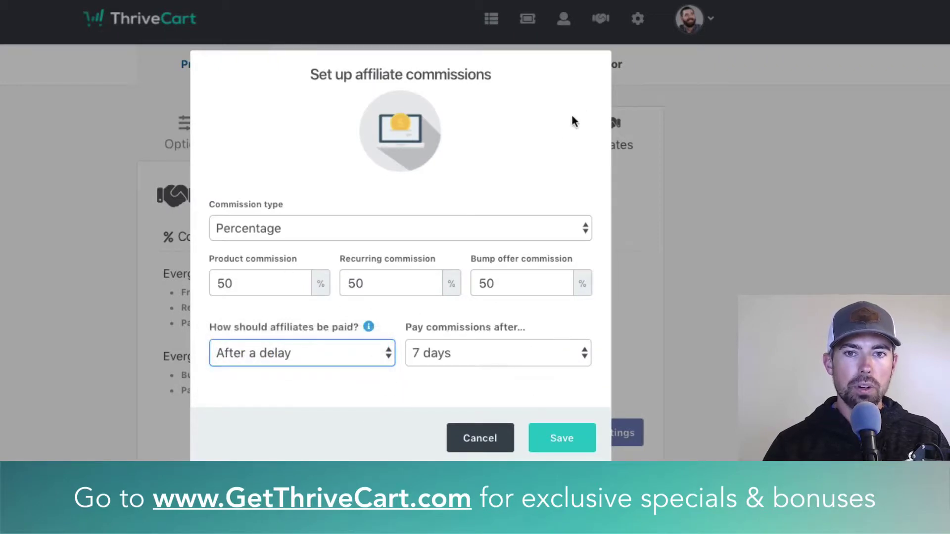
click(458, 222)
click(483, 445)
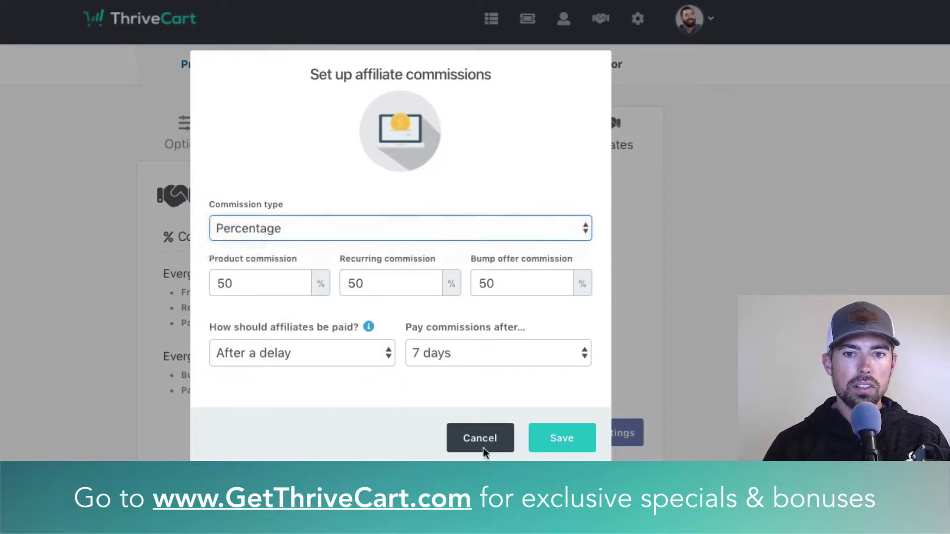
click(479, 438)
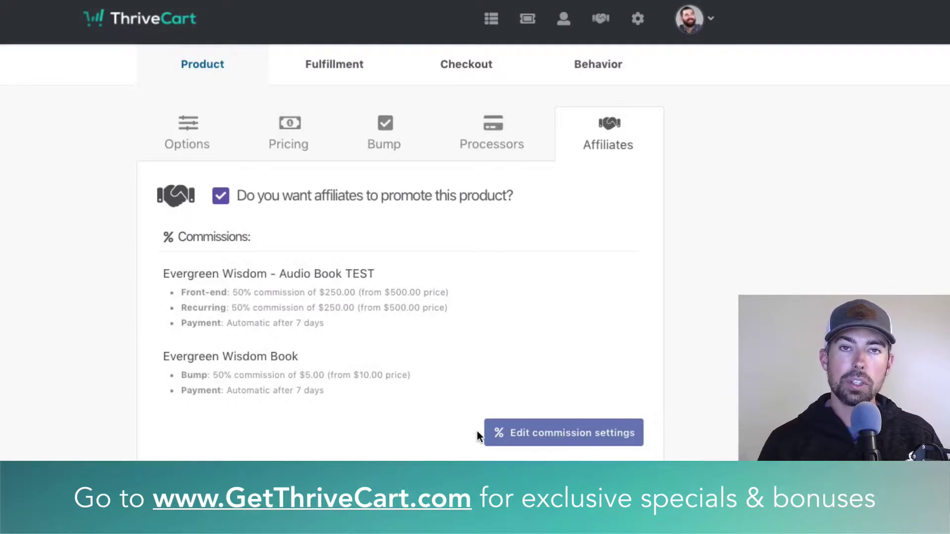